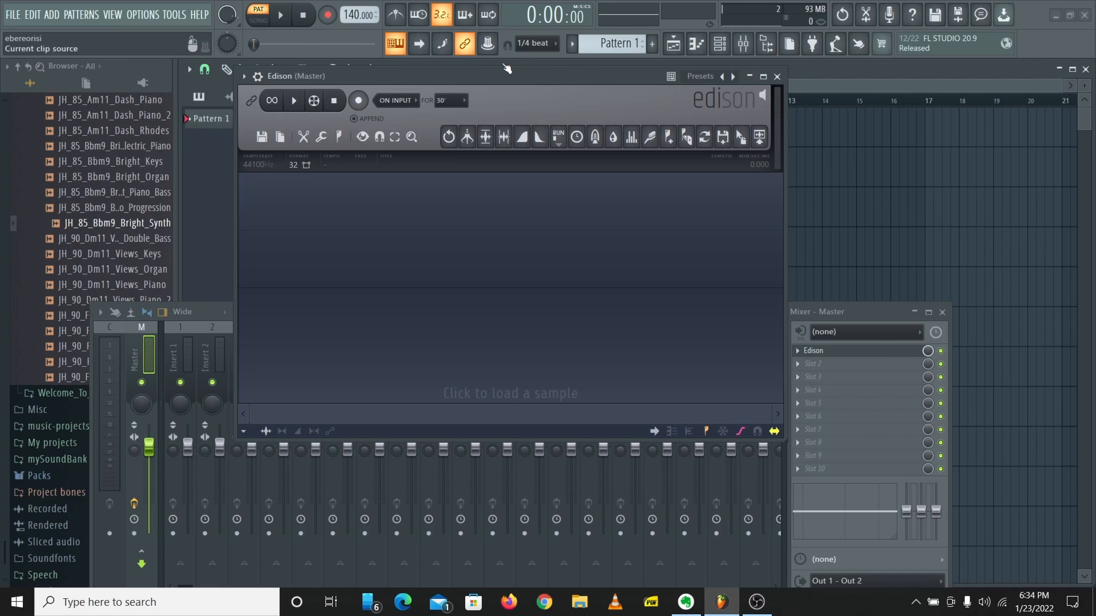
pyautogui.moveTo(477, 82); pyautogui.dragTo(425, 119)
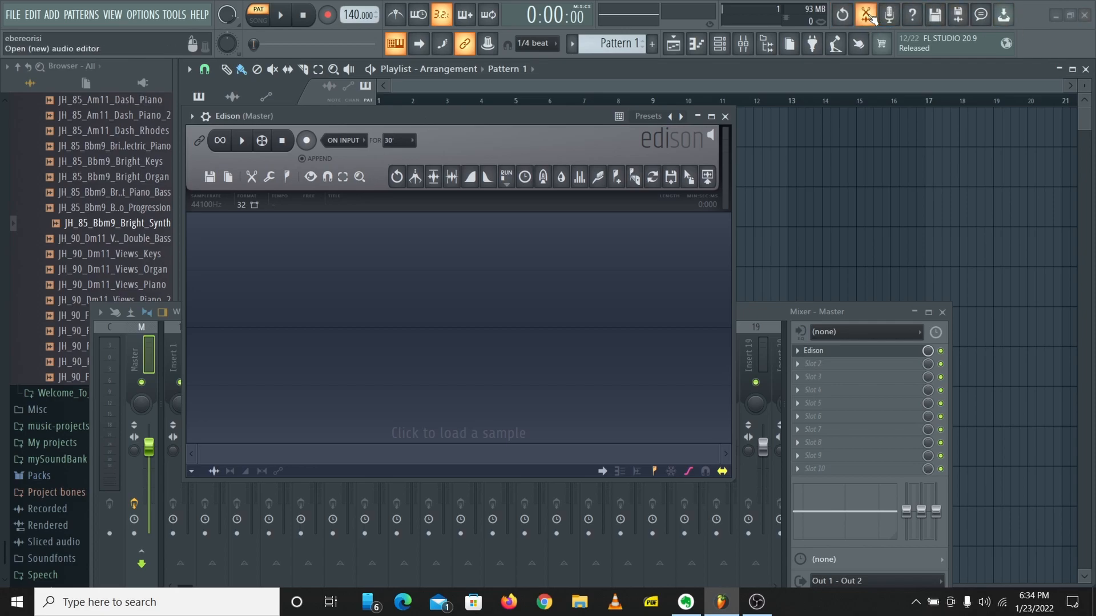
pyautogui.click(808, 366)
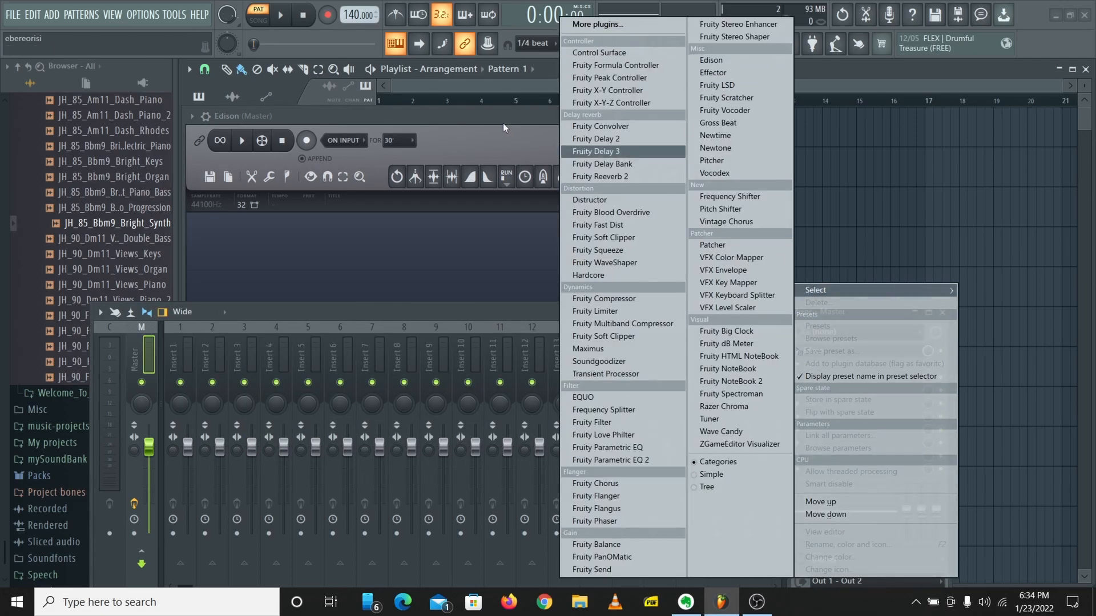
pyautogui.click(505, 122)
pyautogui.moveTo(510, 118); pyautogui.dragTo(562, 102)
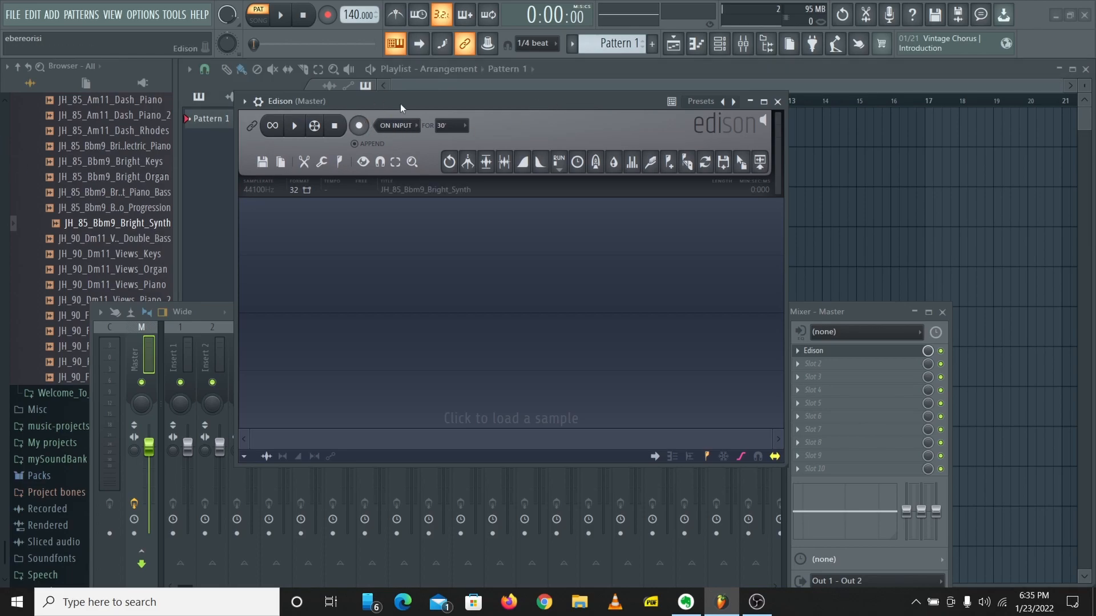
# Step: Load the JH_85_Bbm9_Bright_Synth sample into Edison and trim the silence before its first note
pyautogui.moveTo(123, 224); pyautogui.dragTo(465, 250)
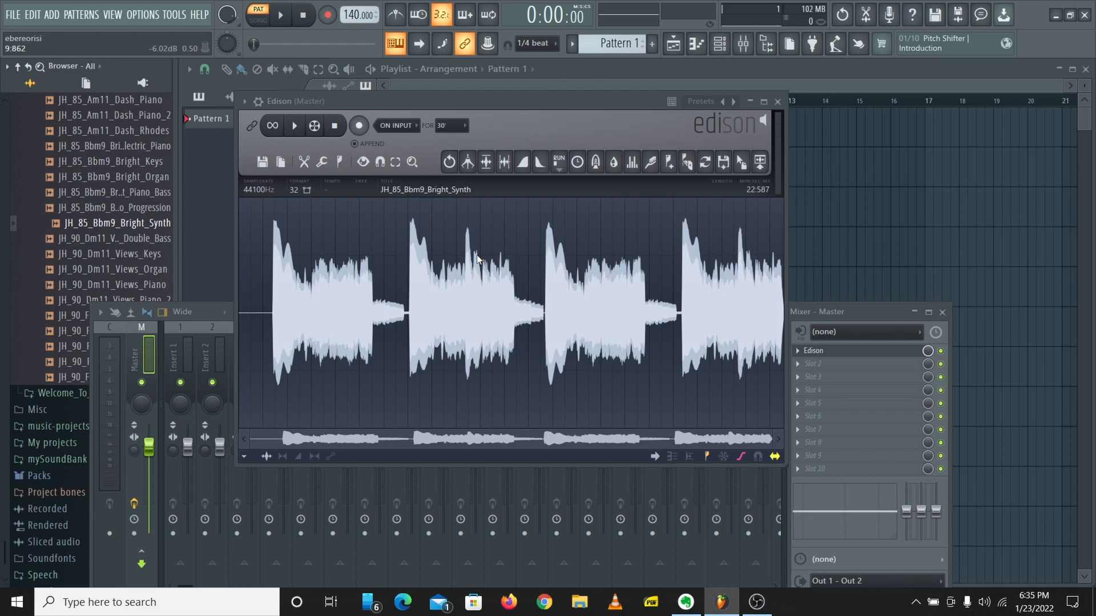
pyautogui.moveTo(272, 340); pyautogui.dragTo(238, 348)
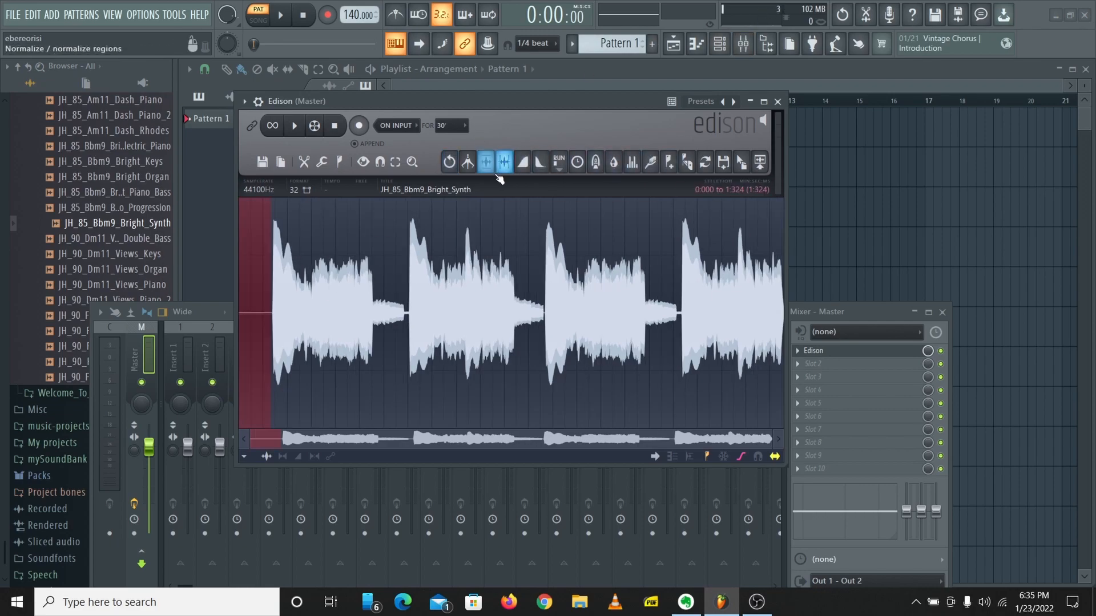
pyautogui.moveTo(271, 251); pyautogui.dragTo(532, 238)
pyautogui.click(502, 249)
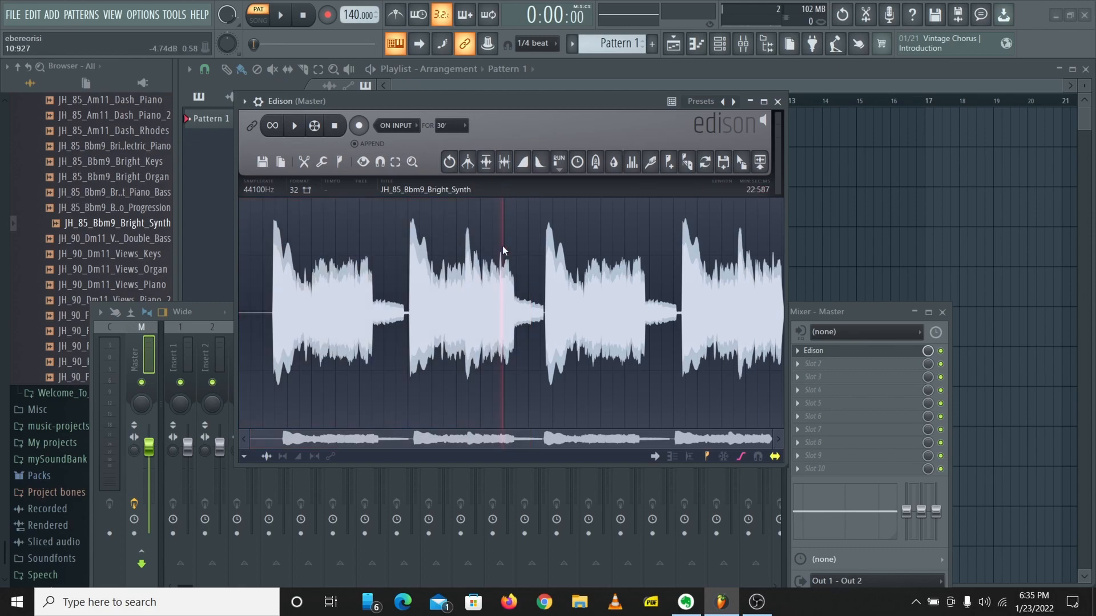
pyautogui.click(504, 162)
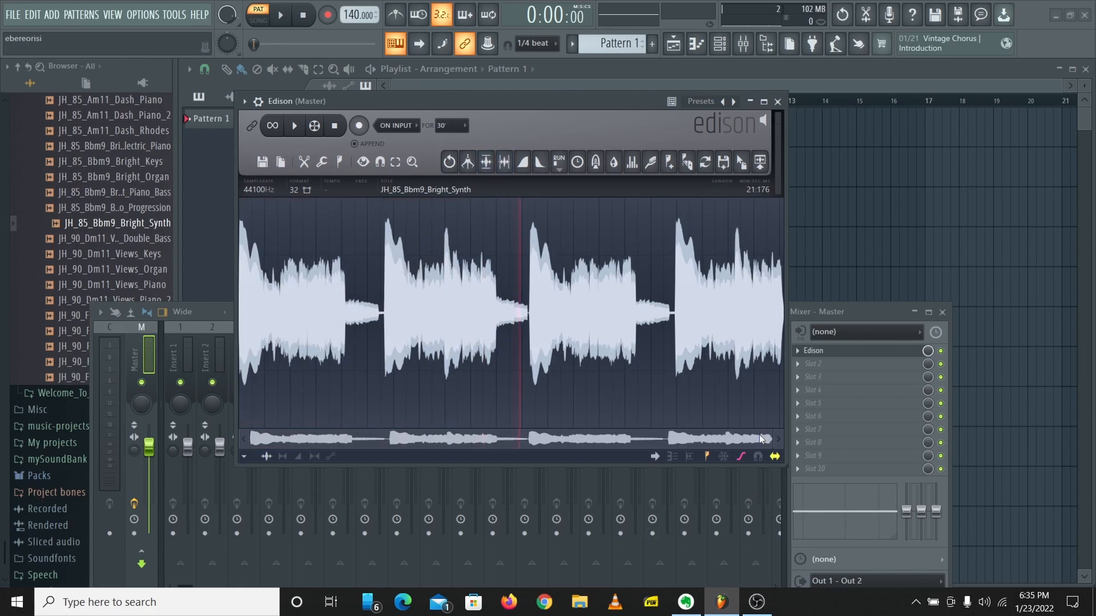
# Step: Reverse the trimmed sample in Edison and play back the result
pyautogui.moveTo(769, 442)
pyautogui.mouseDown()
pyautogui.moveTo(400, 442)
pyautogui.moveTo(772, 442)
pyautogui.mouseUp()
pyautogui.press('space')
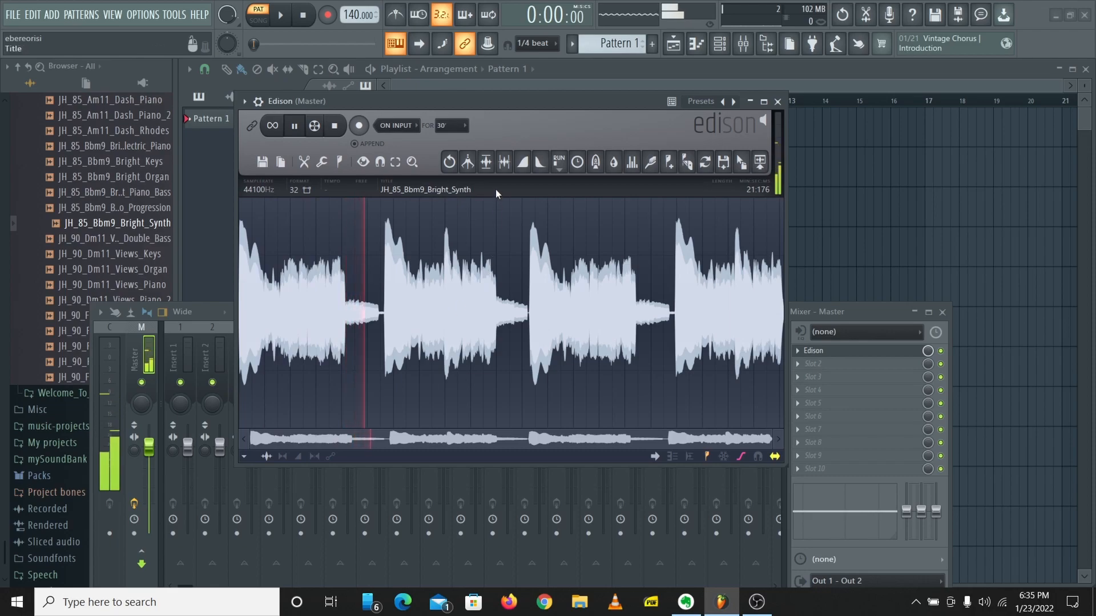
pyautogui.click(322, 162)
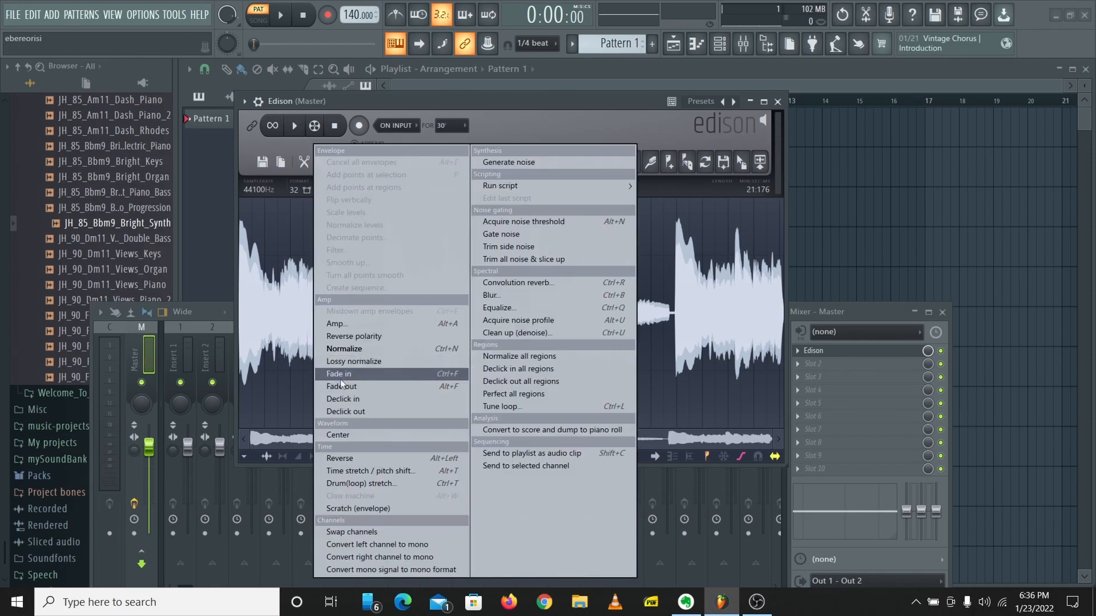
pyautogui.click(361, 310)
pyautogui.click(323, 163)
pyautogui.click(398, 456)
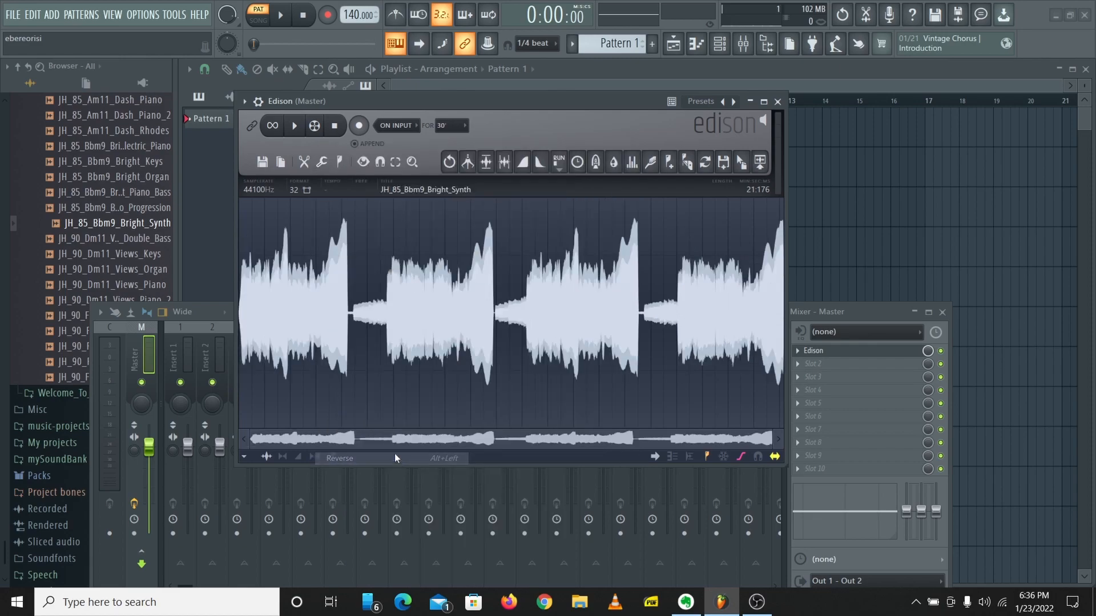
pyautogui.click(295, 125)
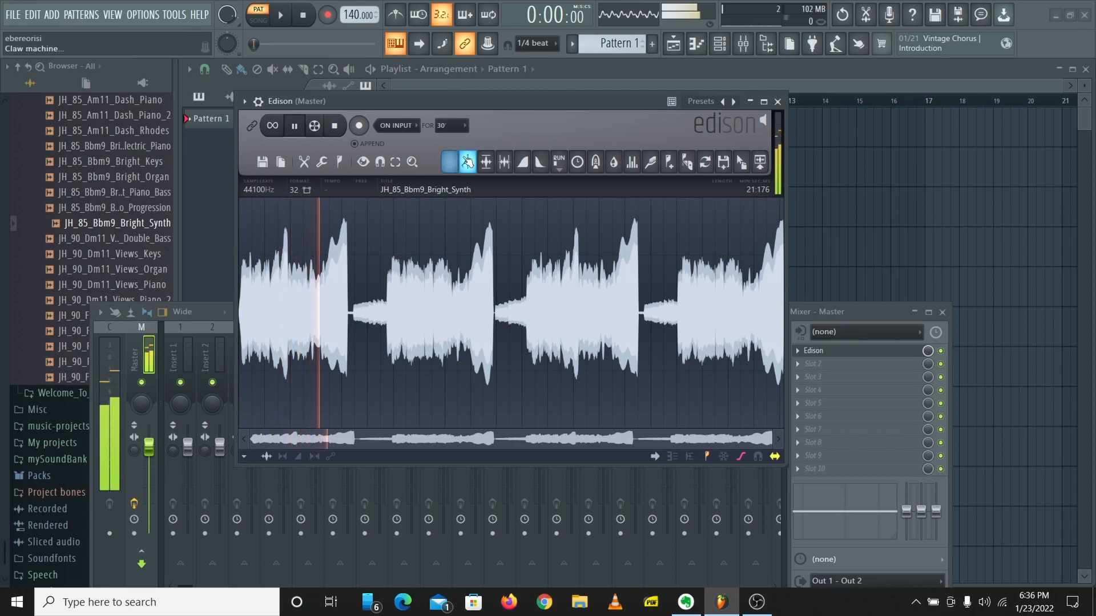
pyautogui.press('space')
# Step: Blur the reversed sample with an amount of about 363 ms, keeping the default impulse curve, and play it back
pyautogui.click(321, 162)
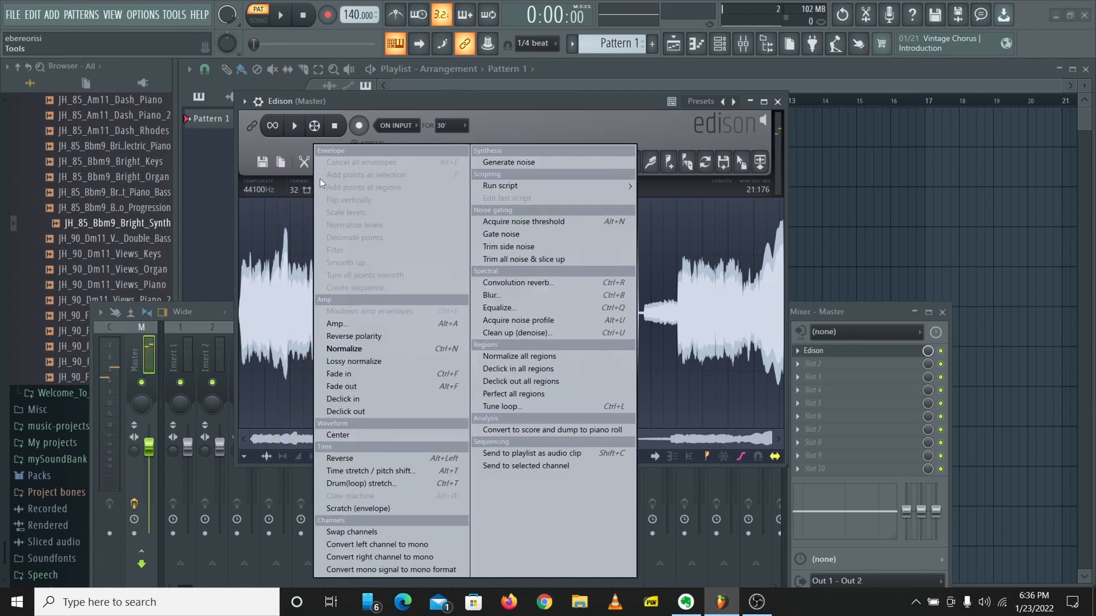
pyautogui.click(496, 295)
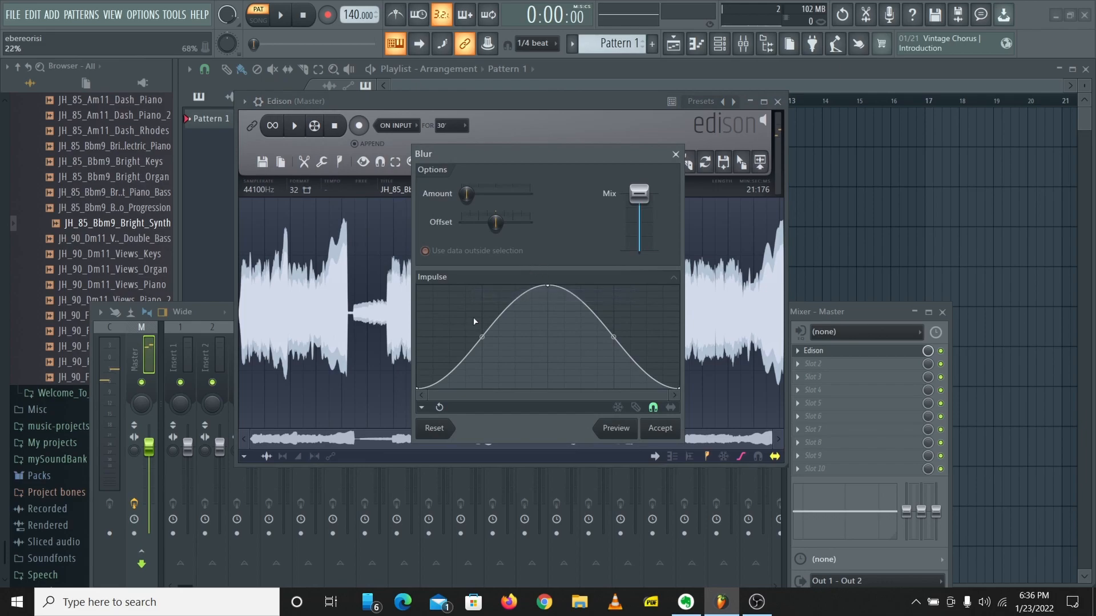
pyautogui.moveTo(467, 194); pyautogui.dragTo(494, 197)
pyautogui.click(623, 429)
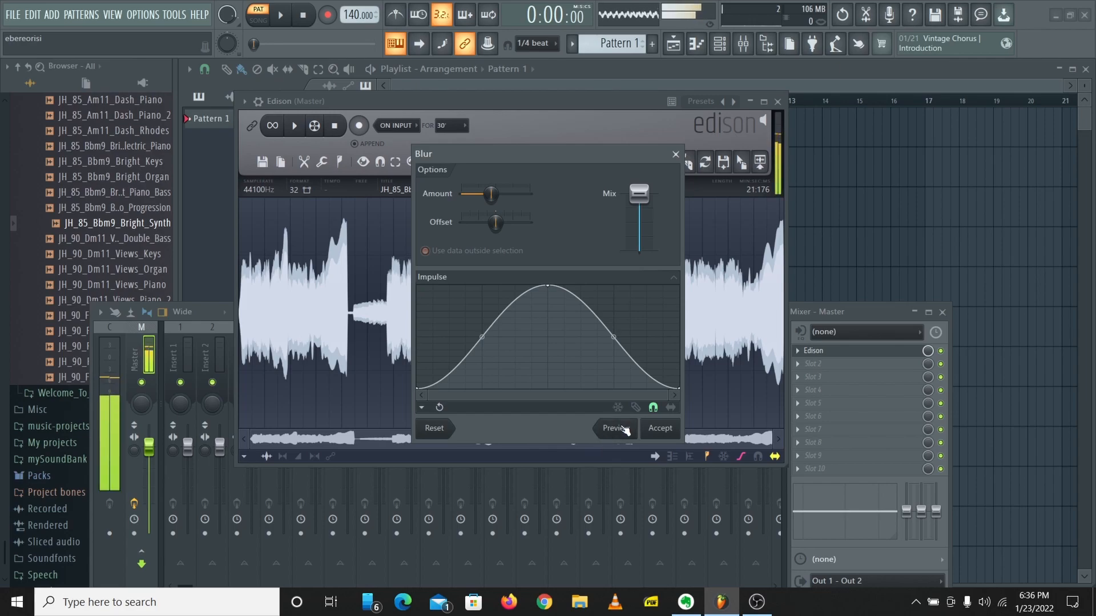
pyautogui.moveTo(490, 195); pyautogui.dragTo(481, 198)
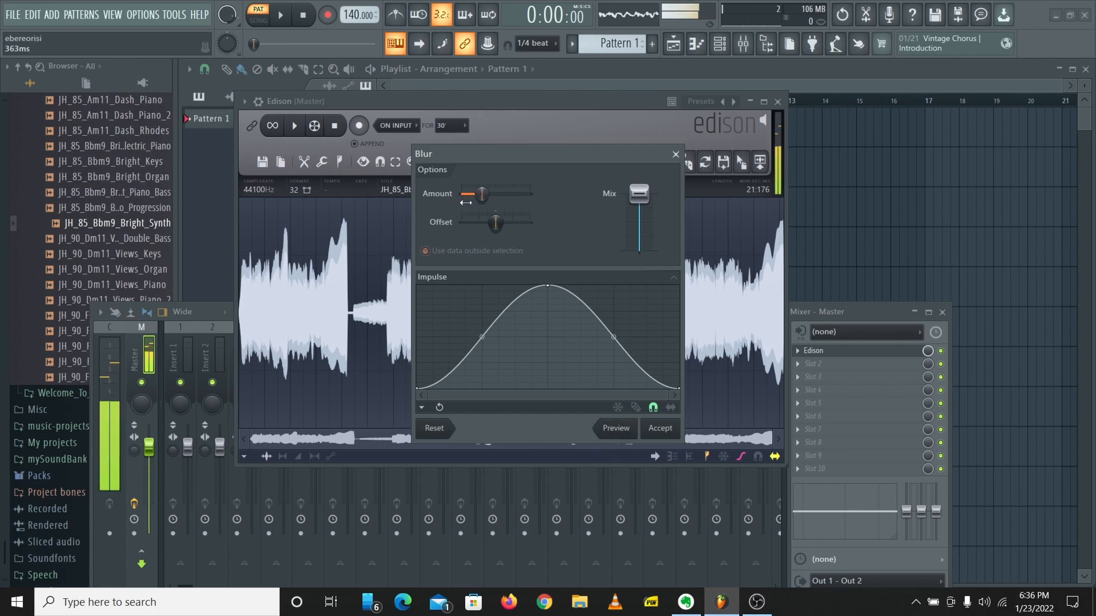
pyautogui.click(660, 428)
pyautogui.press('space')
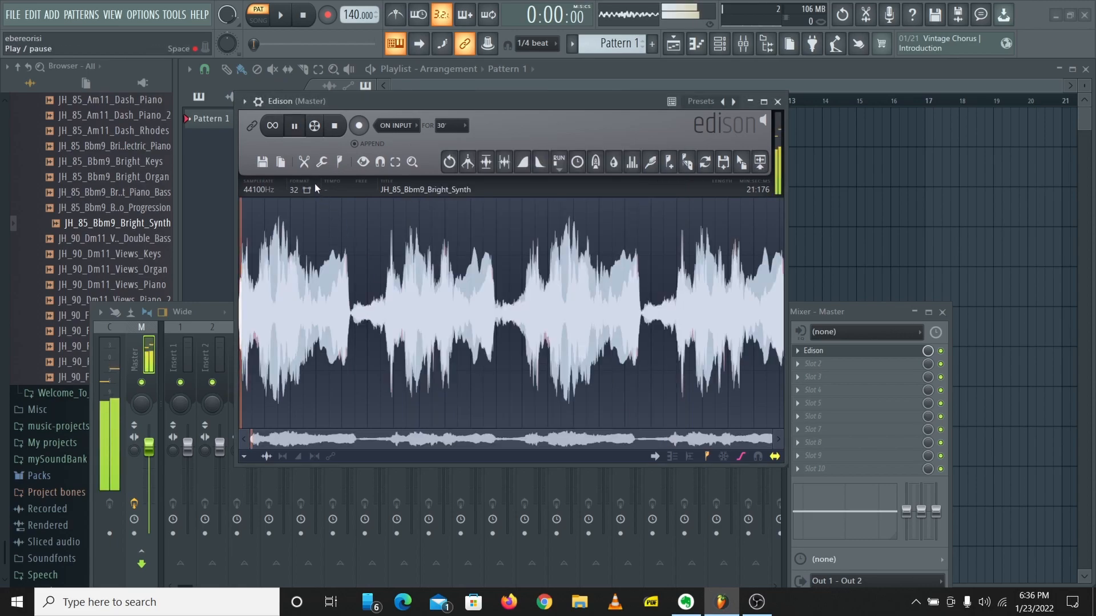
pyautogui.click(336, 127)
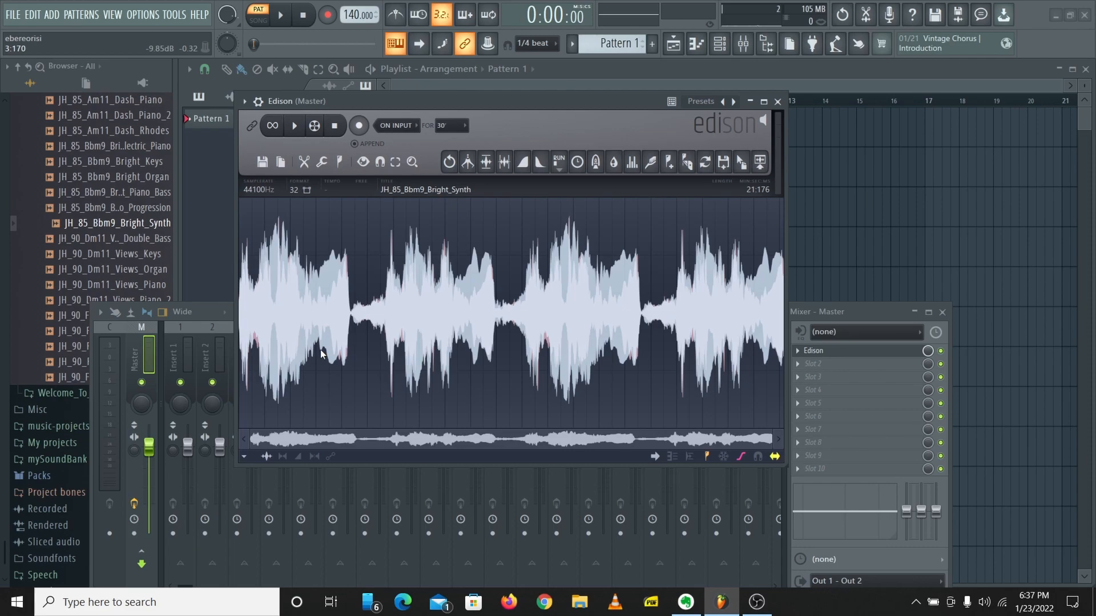
# Step: Replace the Sampler channel with Slicex and move its window clear of Edison
pyautogui.click(718, 46)
pyautogui.rightClick(390, 361)
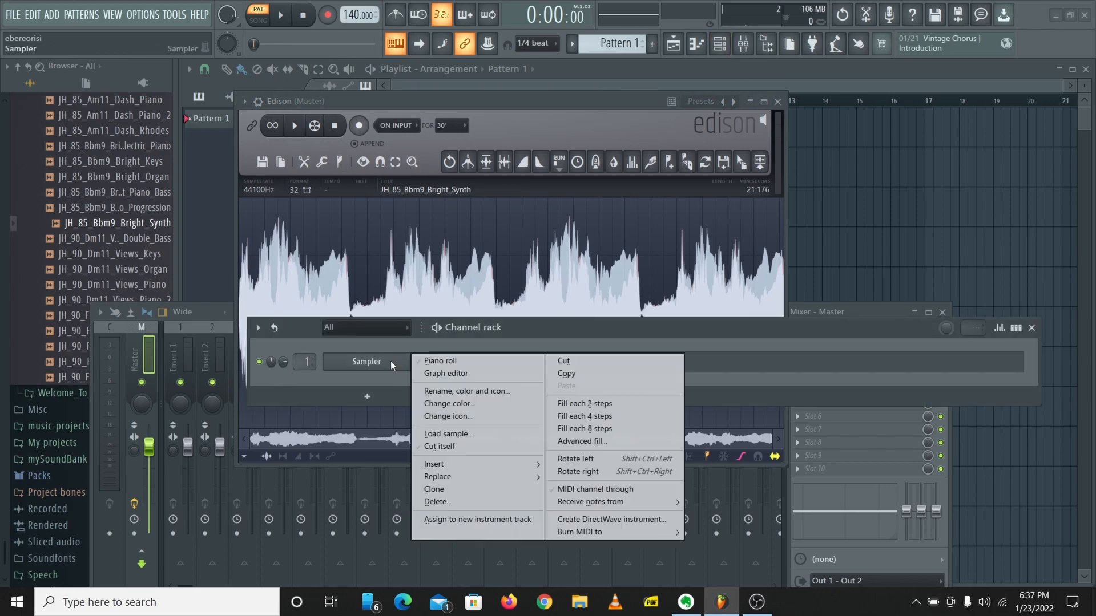
pyautogui.moveTo(507, 476)
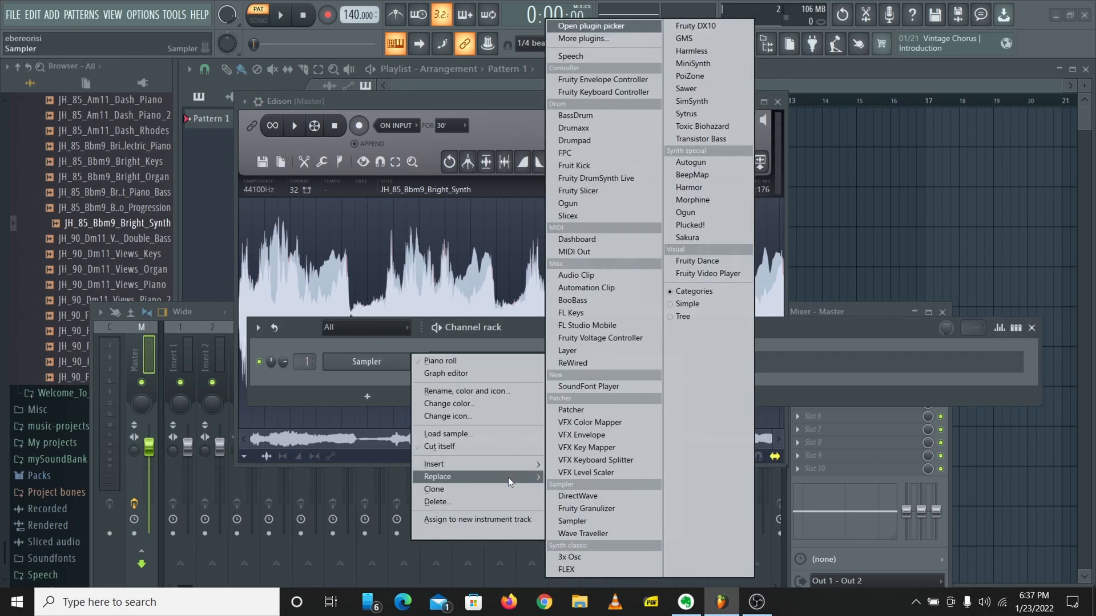
pyautogui.click(587, 213)
pyautogui.click(676, 228)
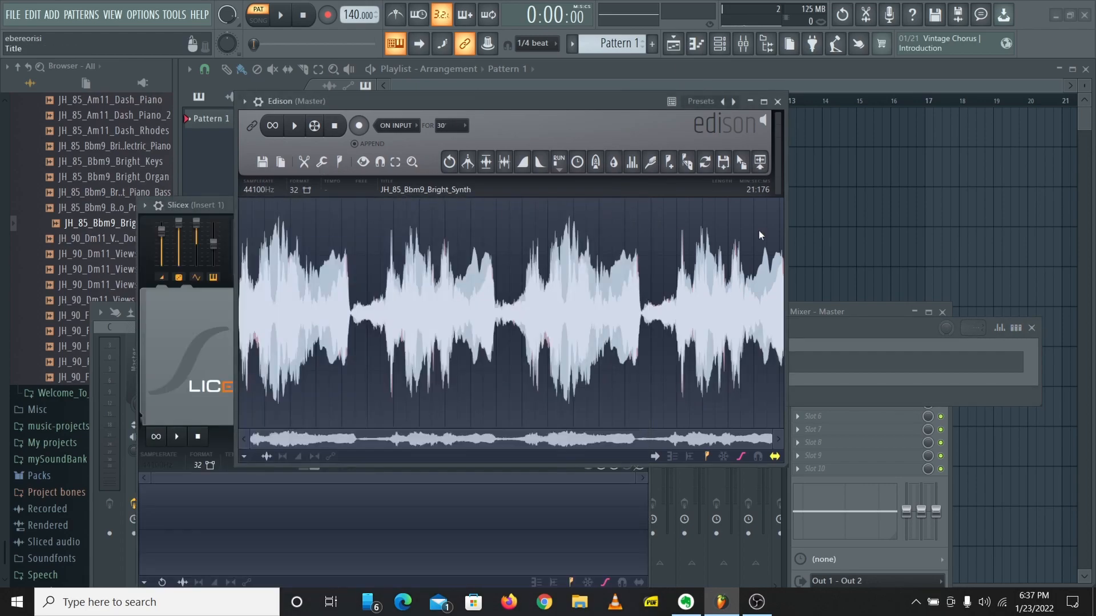
pyautogui.moveTo(197, 205); pyautogui.dragTo(566, 63)
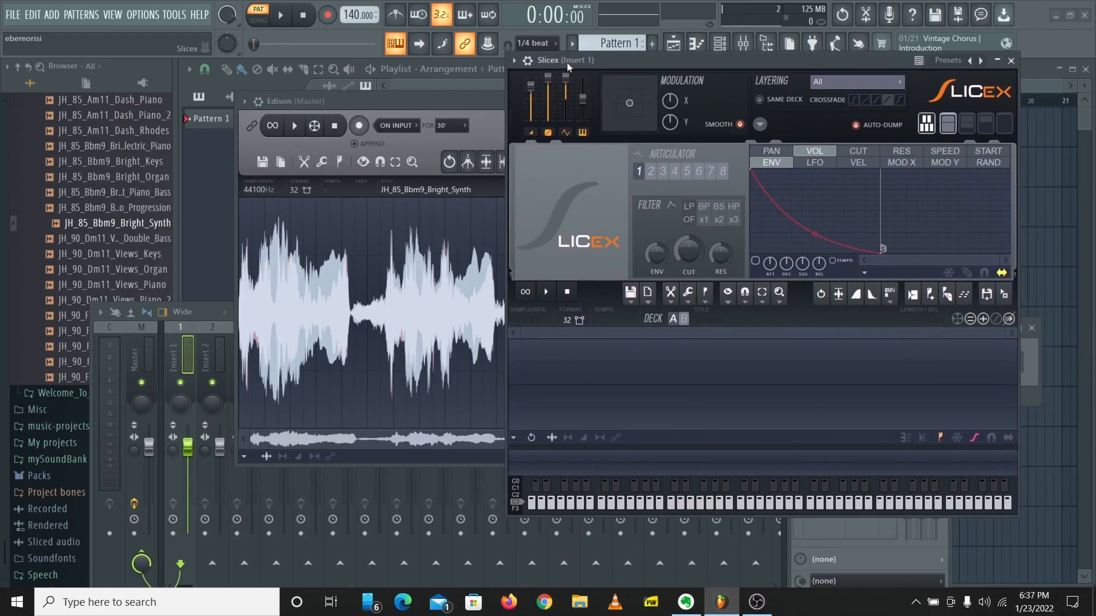
# Step: Arrange the Edison and Slicex windows side by side and compare their editing tools
pyautogui.click(687, 293)
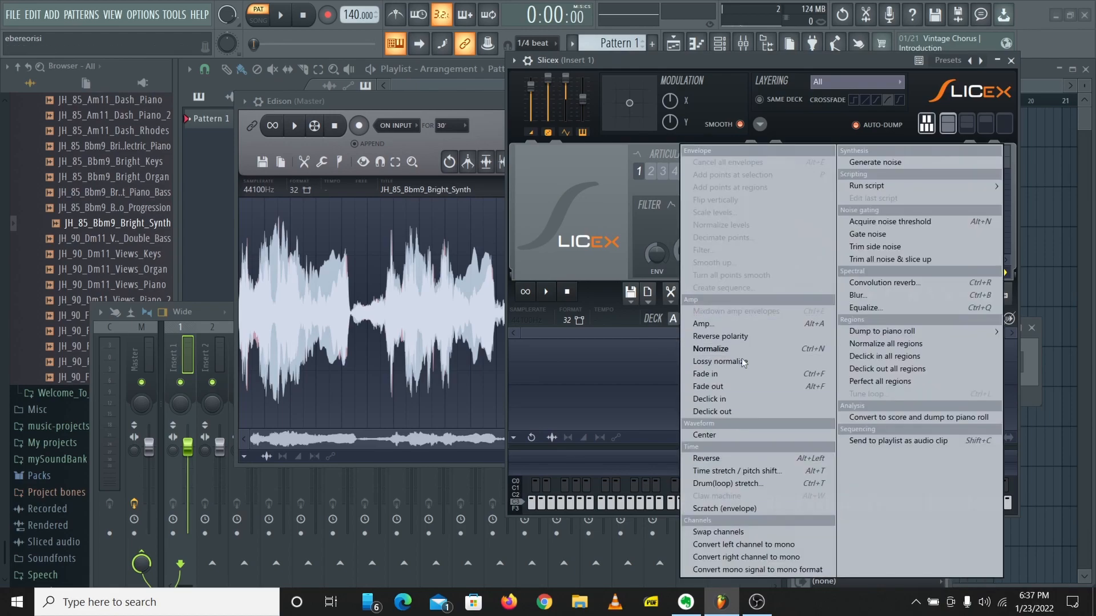
pyautogui.click(323, 162)
pyautogui.click(327, 163)
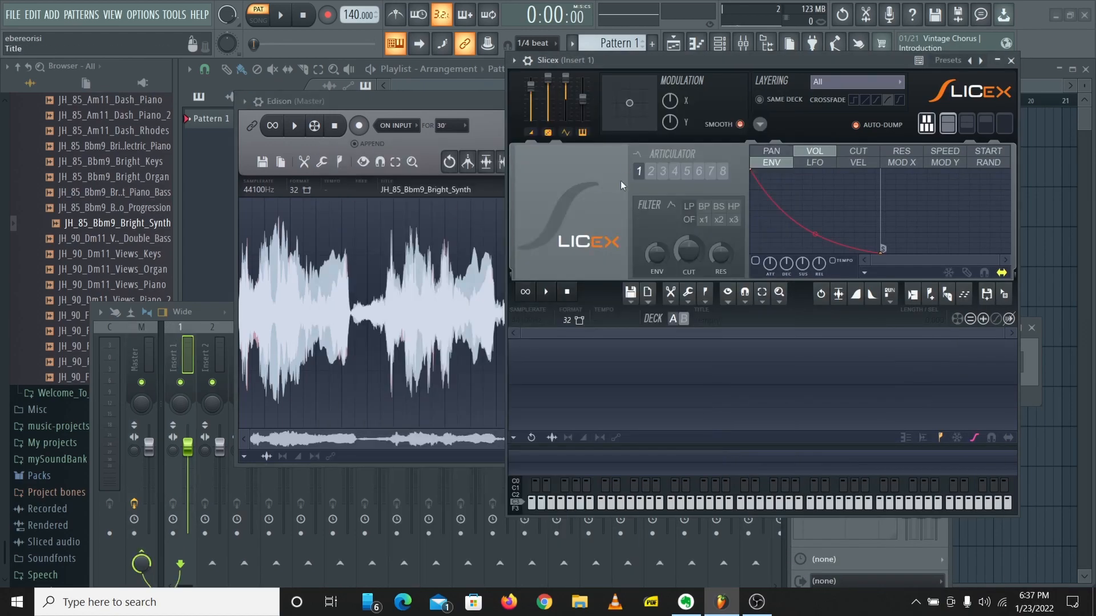
pyautogui.moveTo(374, 101); pyautogui.dragTo(201, 130)
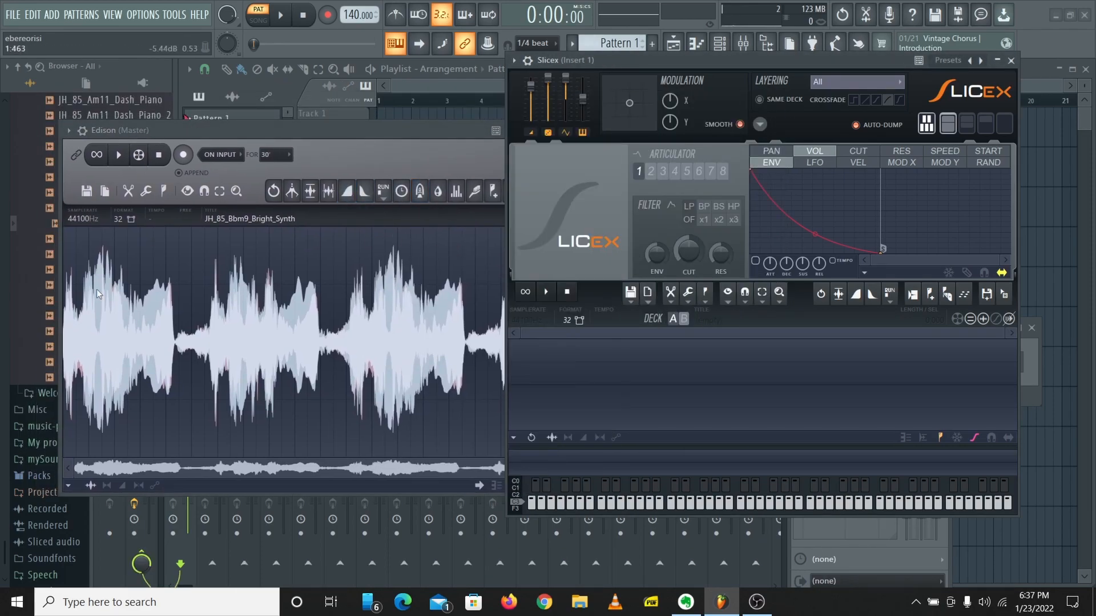
pyautogui.click(346, 136)
pyautogui.moveTo(735, 58); pyautogui.dragTo(693, 63)
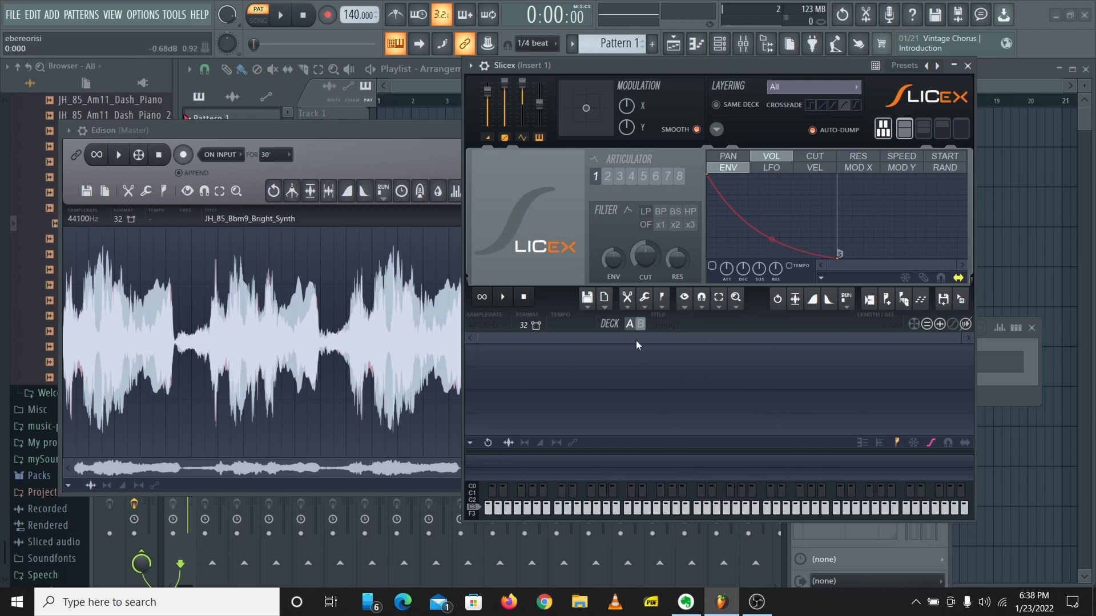
pyautogui.click(323, 135)
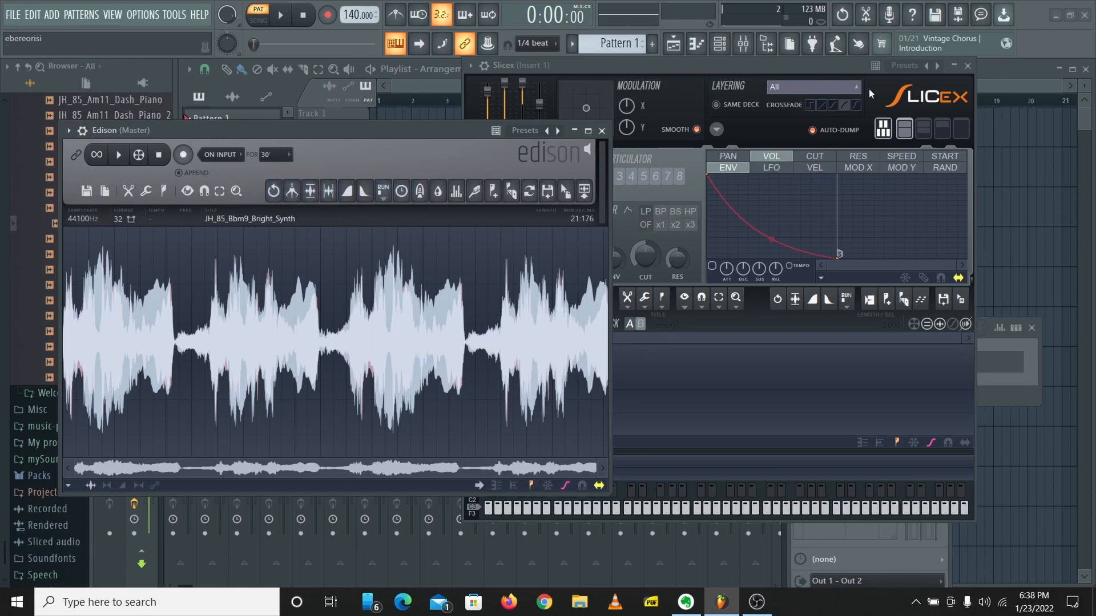
# Step: Close Slicex and open the sampling.flp project without saving the changes to untitled.flp
pyautogui.click(968, 65)
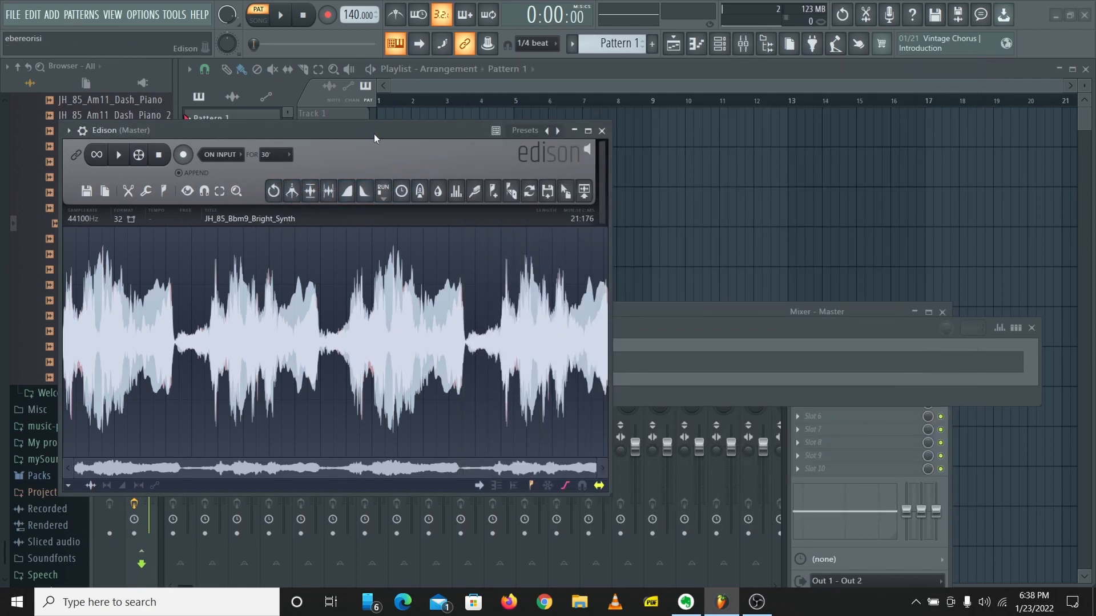
pyautogui.moveTo(373, 134); pyautogui.dragTo(567, 141)
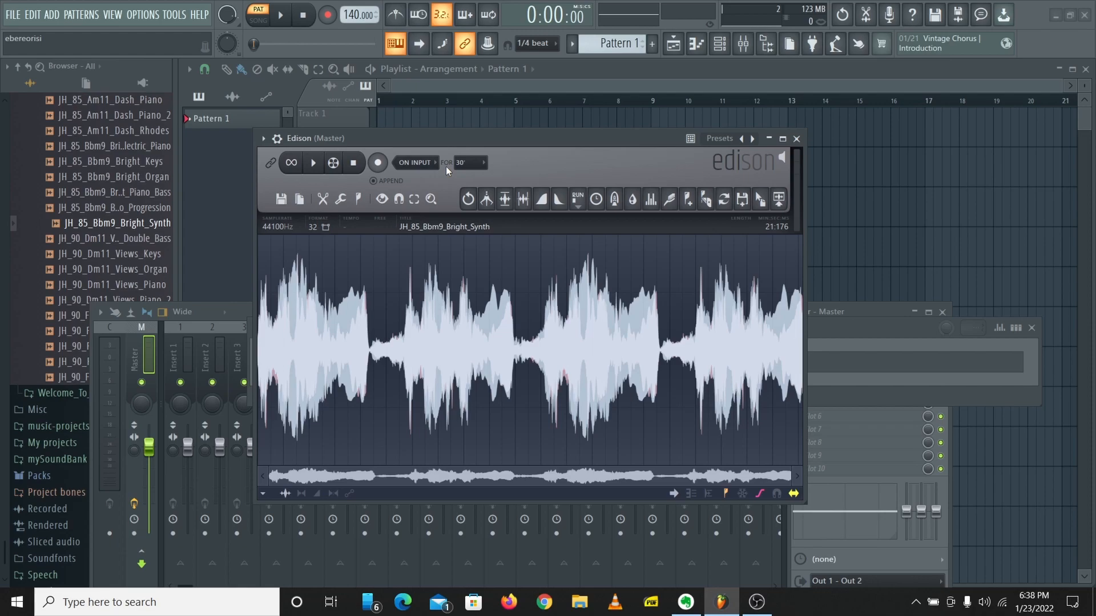
pyautogui.click(13, 14)
pyautogui.click(37, 156)
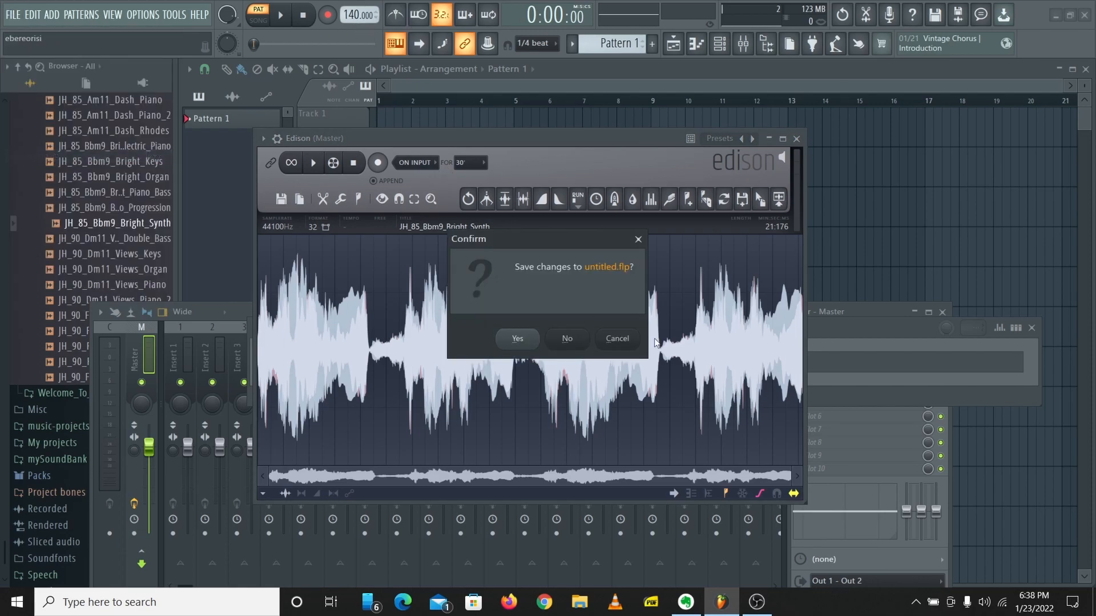
pyautogui.click(583, 343)
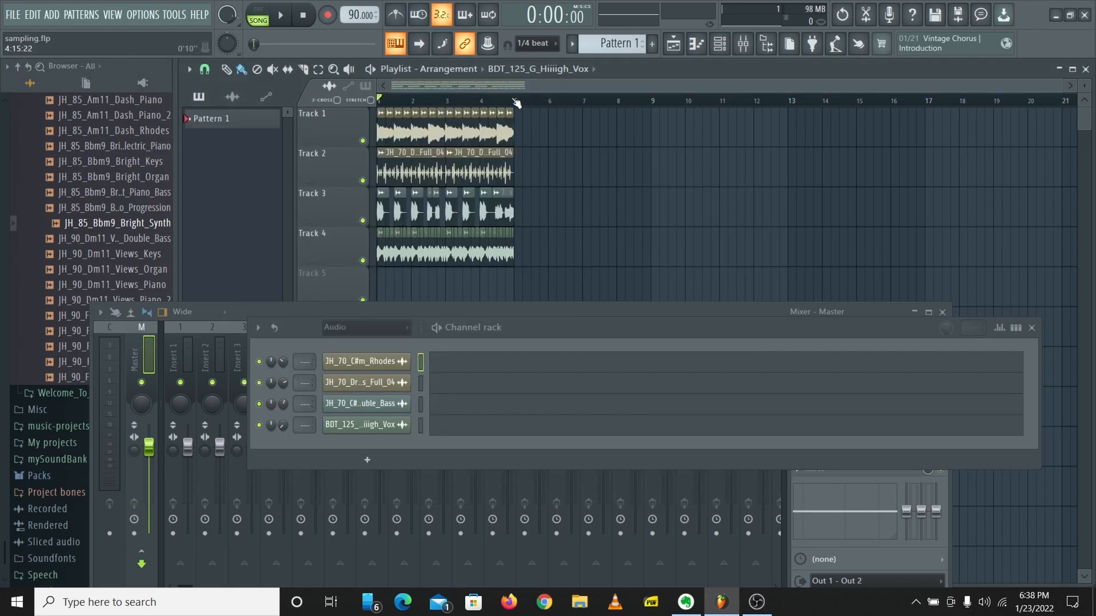
# Step: Play the four-track song arrangement in the playlist
pyautogui.scroll(3, 546, 88)
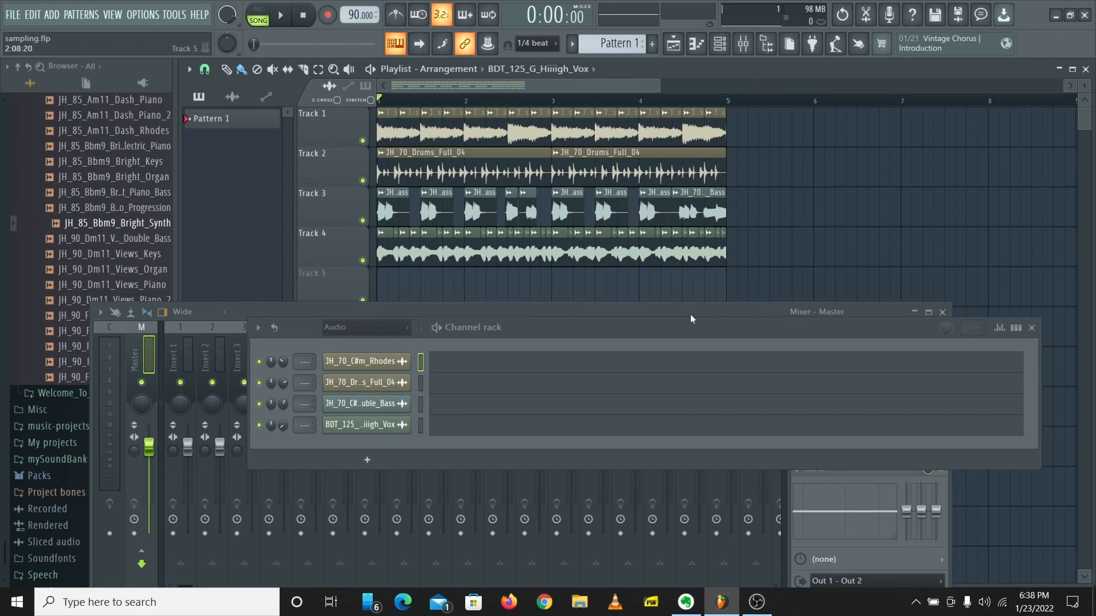
pyautogui.press('space')
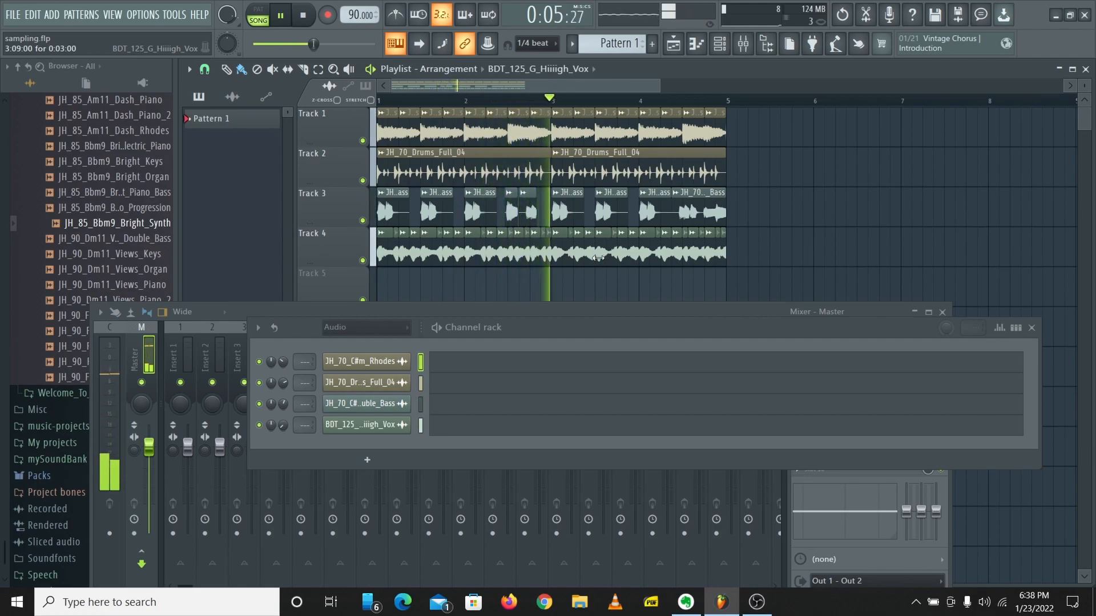
pyautogui.press('space')
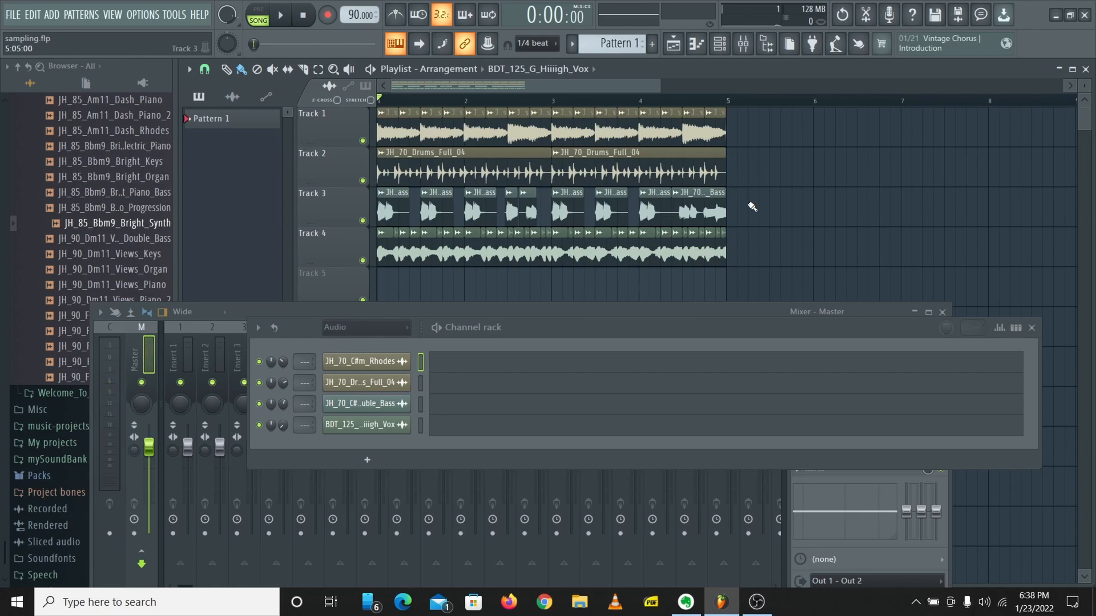
# Step: Place a copy of the Track 1 Rhodes clips on Track 5 at bar 5, and consolidate Track 1 to a 24Bit int stereo WAV
pyautogui.moveTo(772, 147); pyautogui.dragTo(742, 329)
pyautogui.click(492, 143)
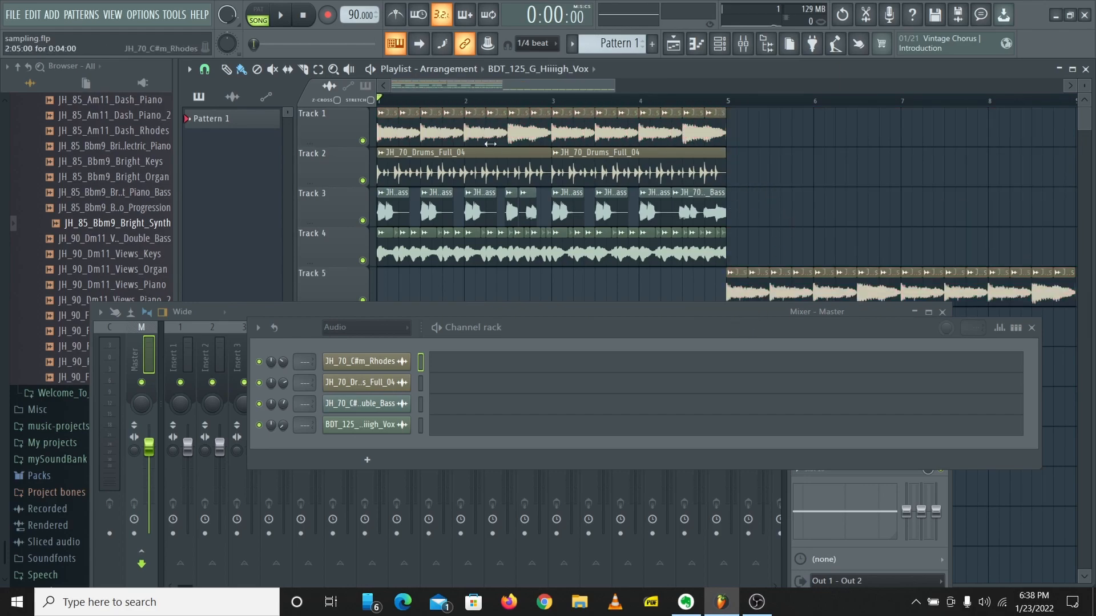
pyautogui.rightClick(350, 132)
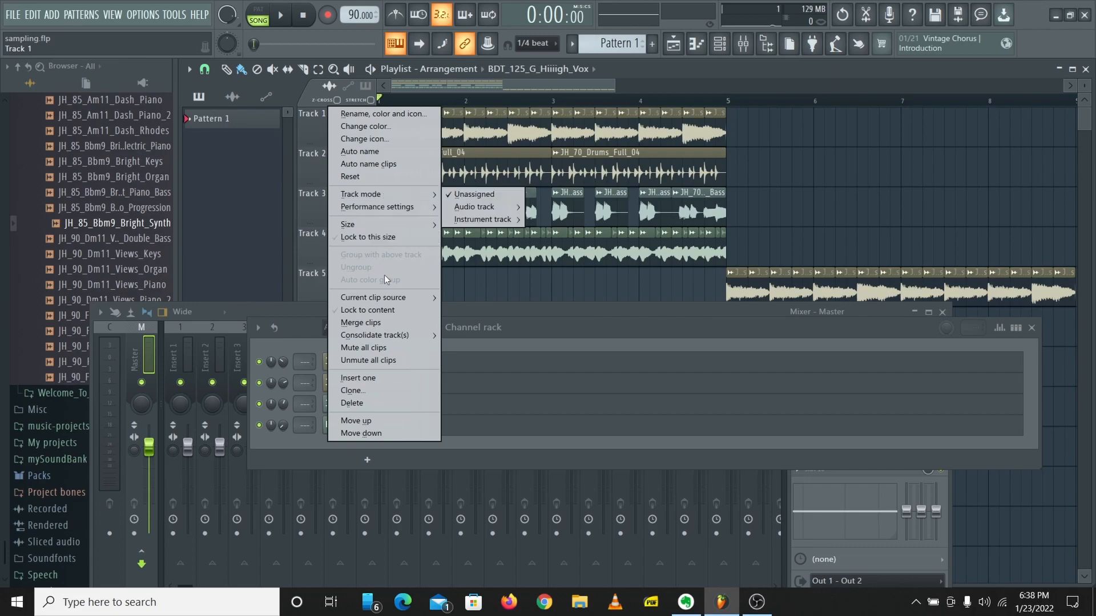
pyautogui.moveTo(400, 296)
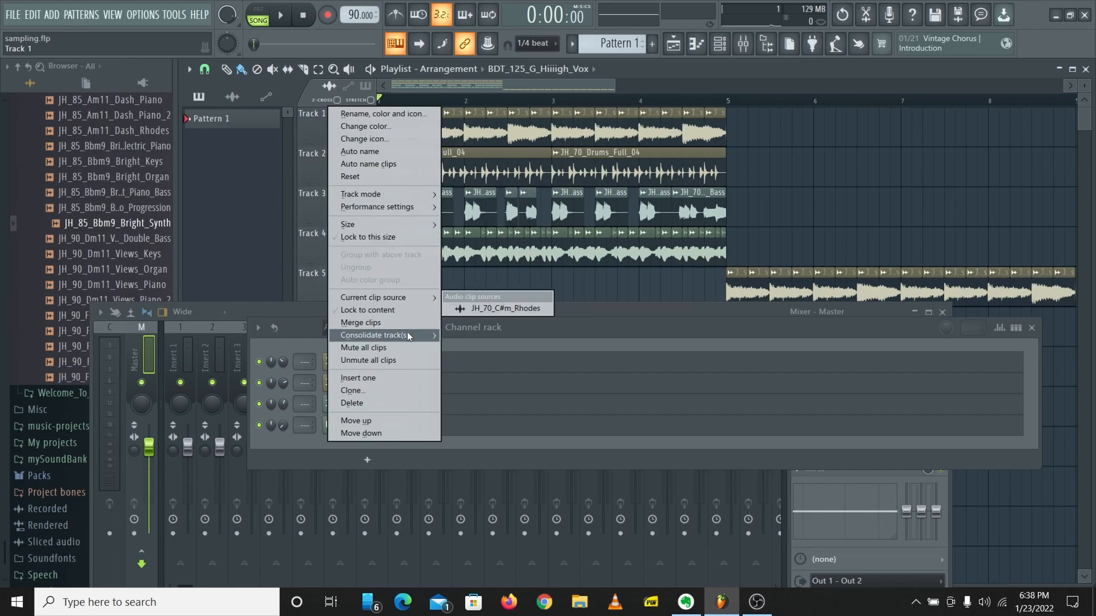
pyautogui.moveTo(435, 337)
pyautogui.click(473, 337)
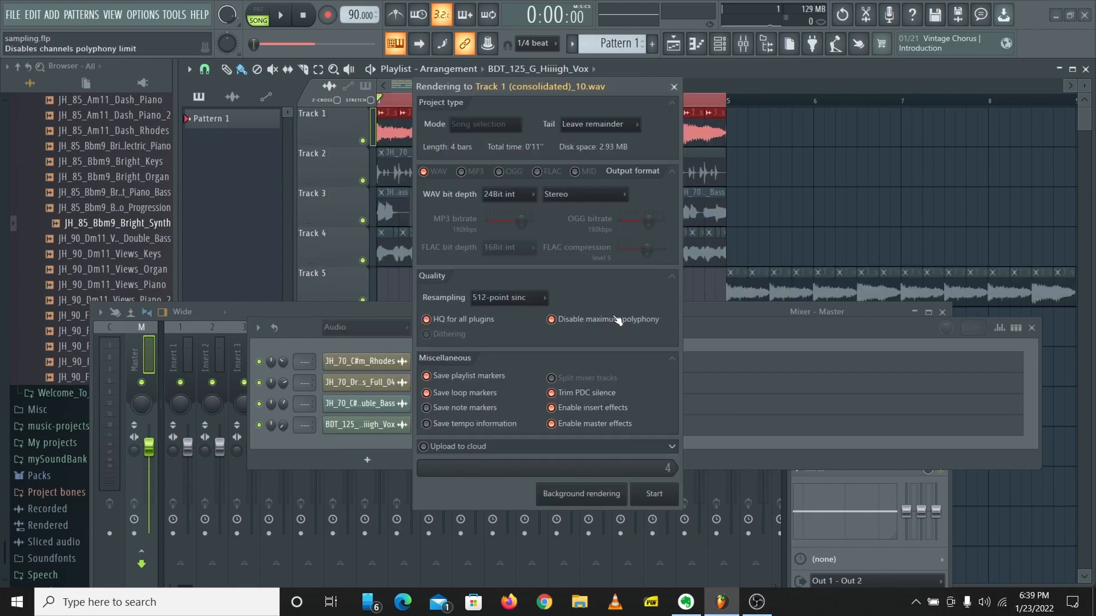
pyautogui.click(654, 493)
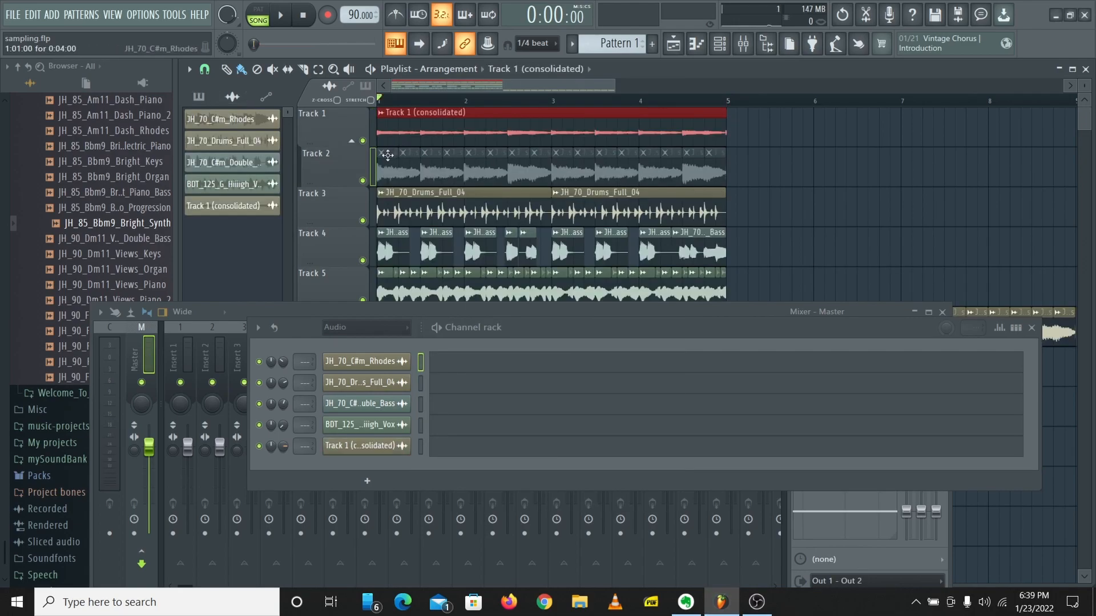
# Step: Delete the muted original Rhodes track beneath the consolidated clip and make Track 1 taller
pyautogui.rightClick(337, 181)
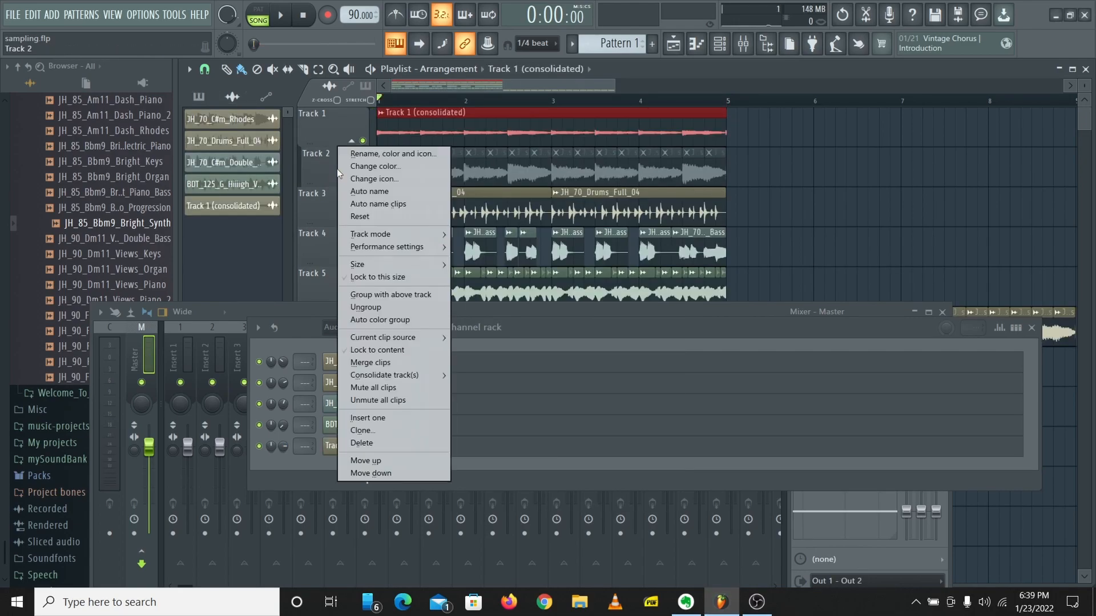
pyautogui.click(369, 445)
pyautogui.click(591, 349)
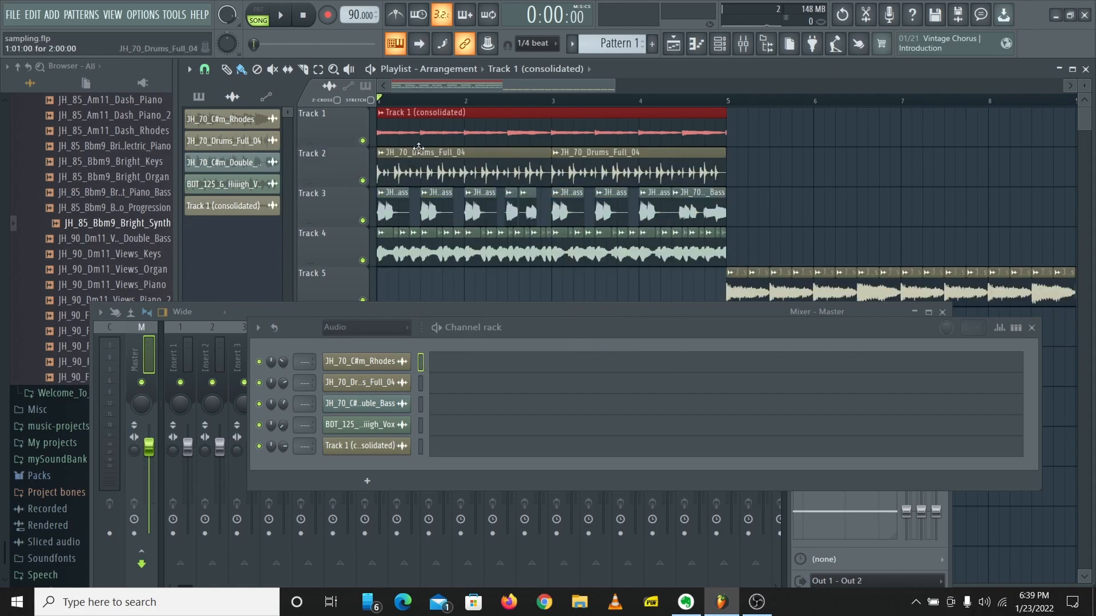
pyautogui.moveTo(337, 148); pyautogui.dragTo(337, 186)
# Step: Open the consolidated Track 1 clip's sample in the Edison audio editor and play it back
pyautogui.doubleClick(501, 149)
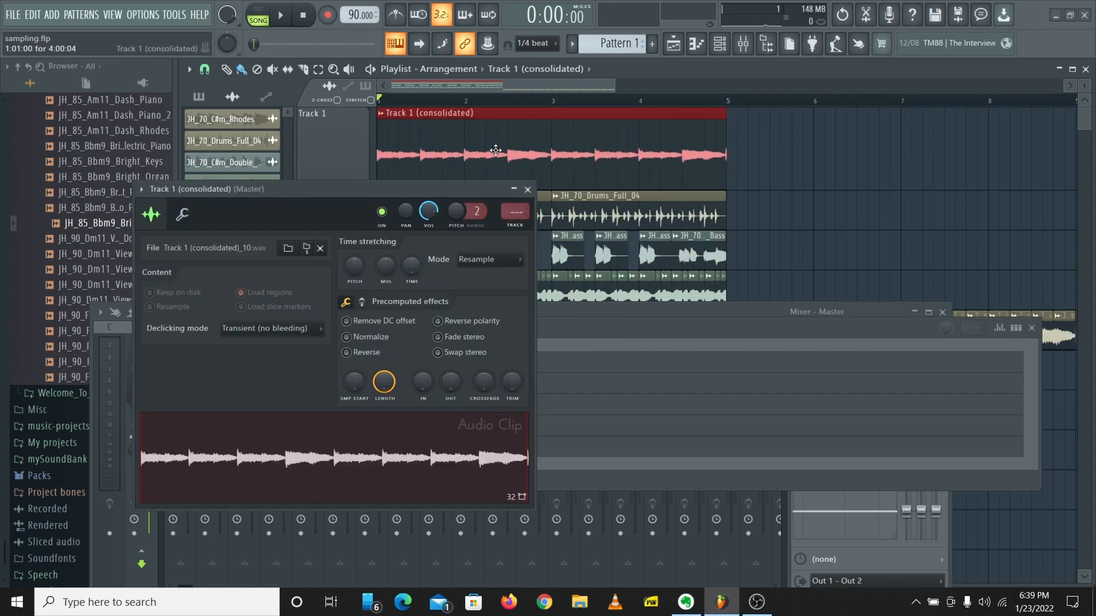
pyautogui.rightClick(348, 495)
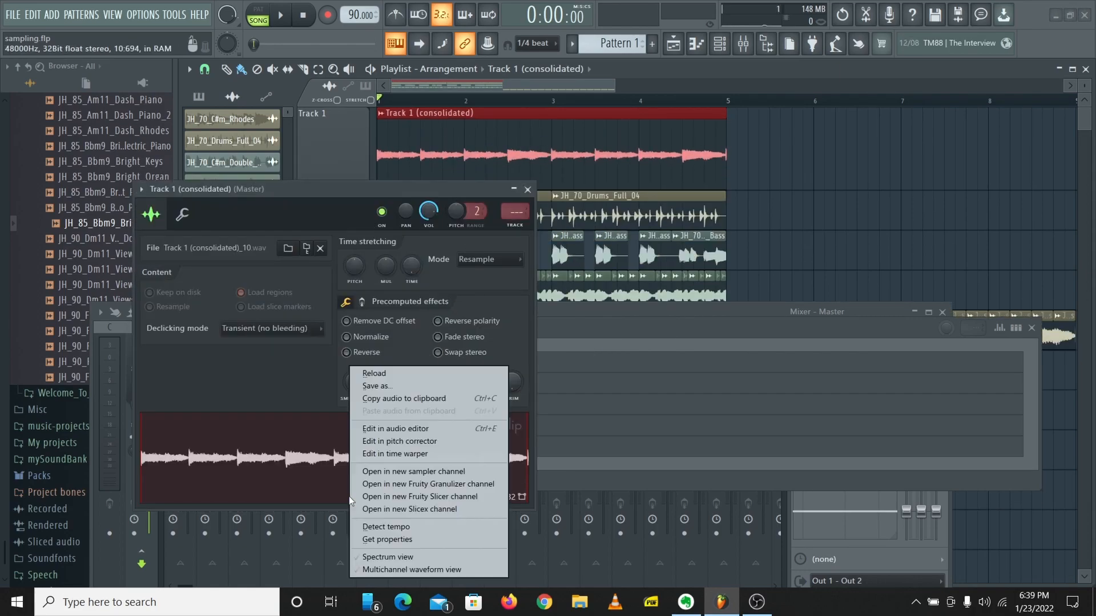
pyautogui.click(402, 428)
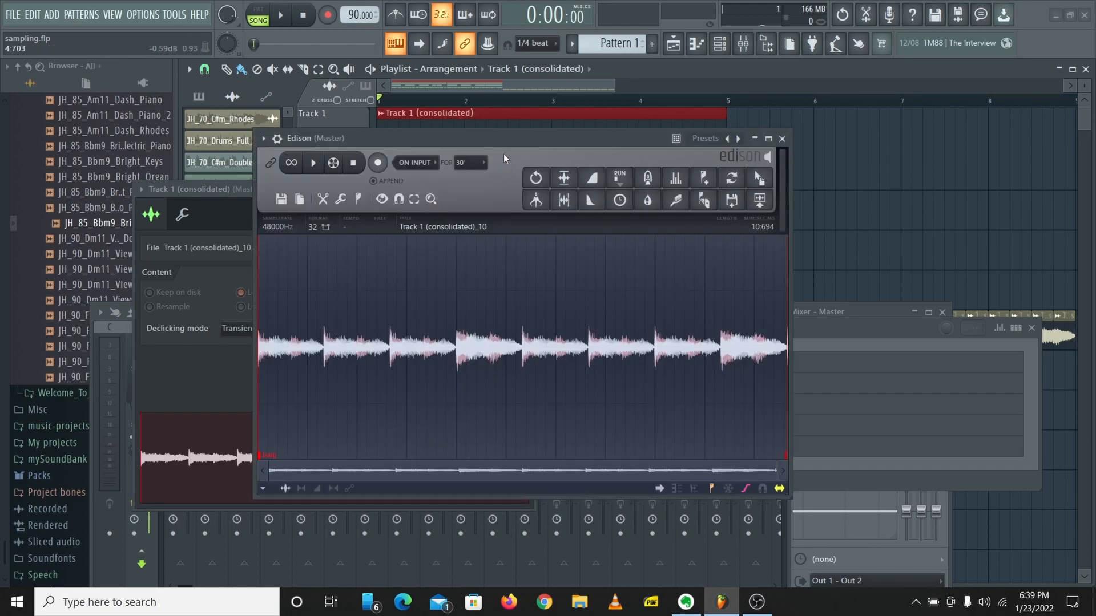
pyautogui.moveTo(501, 136); pyautogui.dragTo(508, 70)
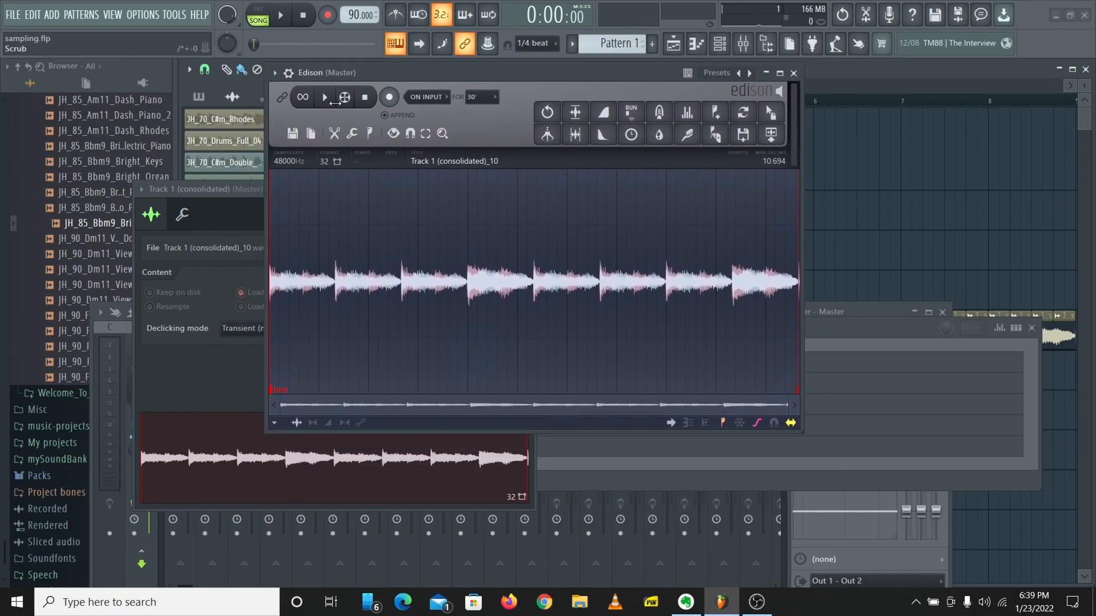
pyautogui.press('space')
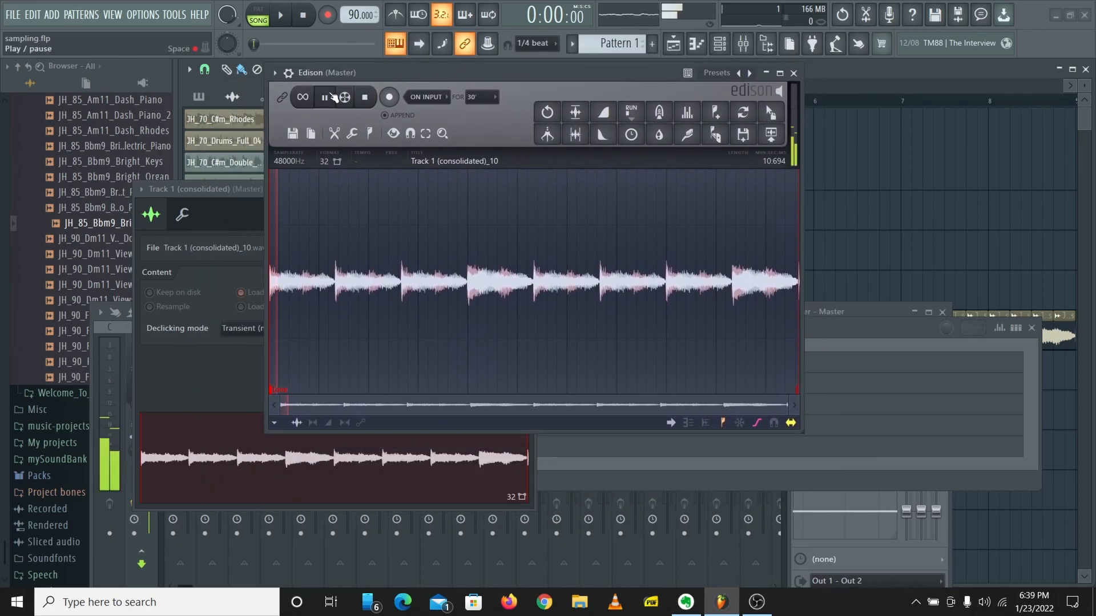
pyautogui.click(372, 97)
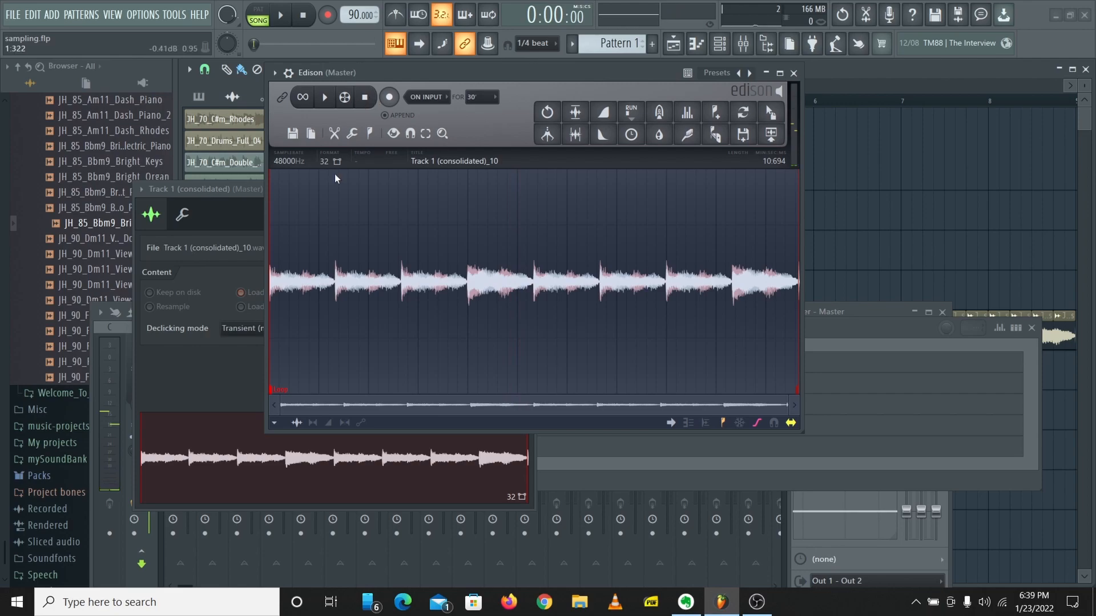
# Step: Set the sample's format to 2000 Hz and 16Bit int in its properties, and play it in Edison
pyautogui.click(280, 163)
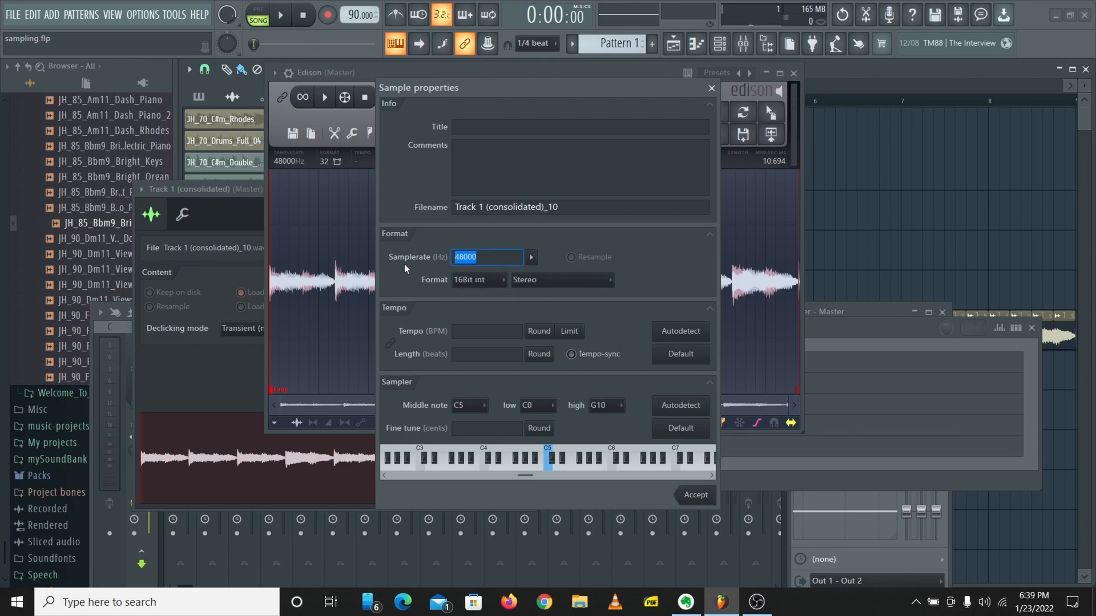
pyautogui.write('2000')
pyautogui.click(696, 495)
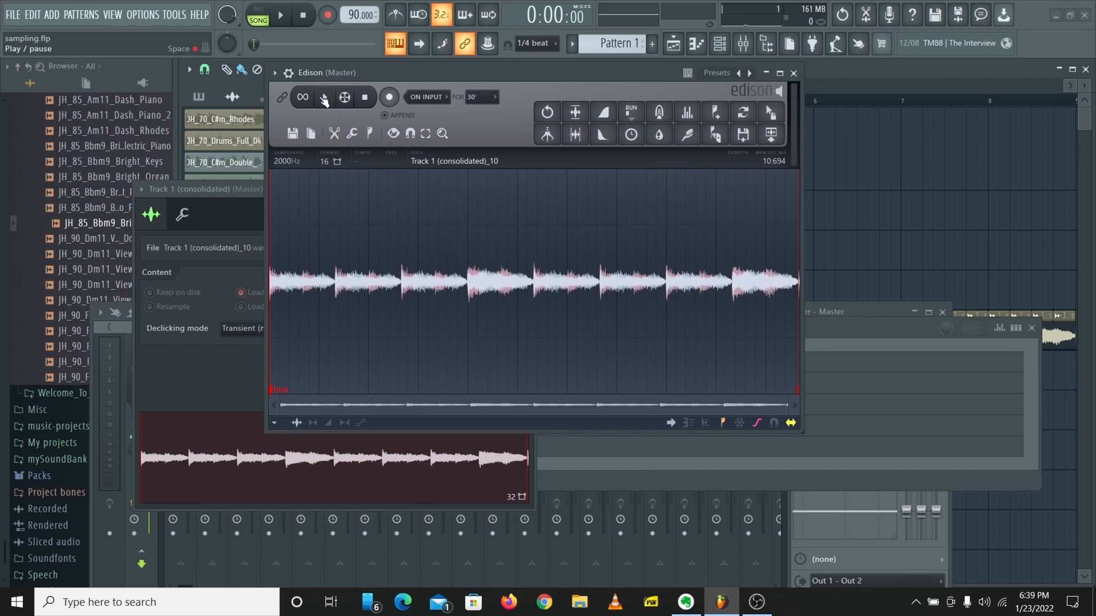
pyautogui.click(322, 98)
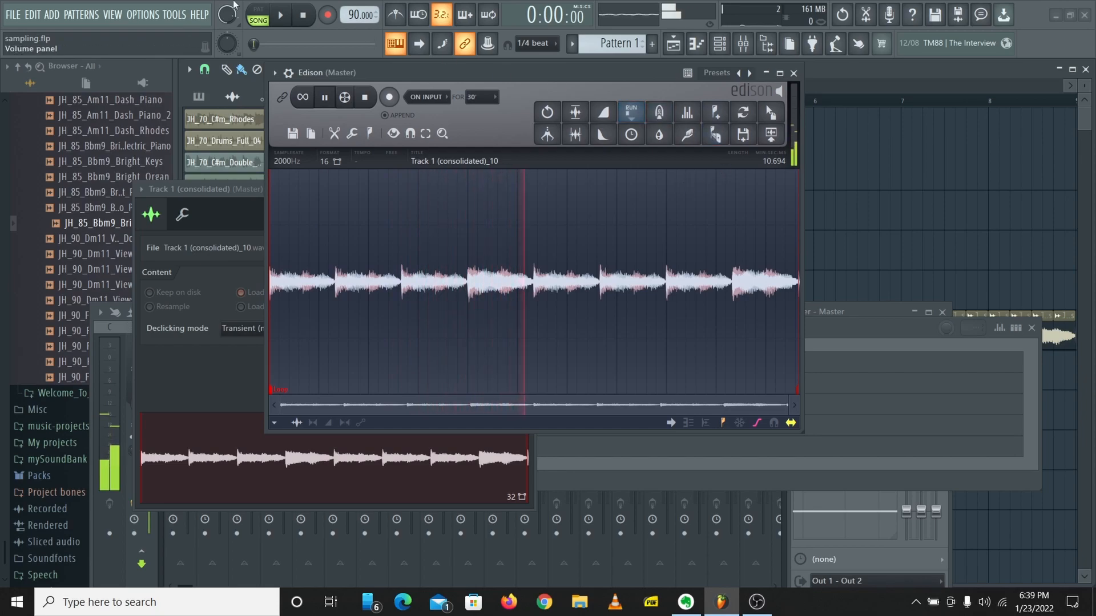
pyautogui.press('space')
pyautogui.click(303, 456)
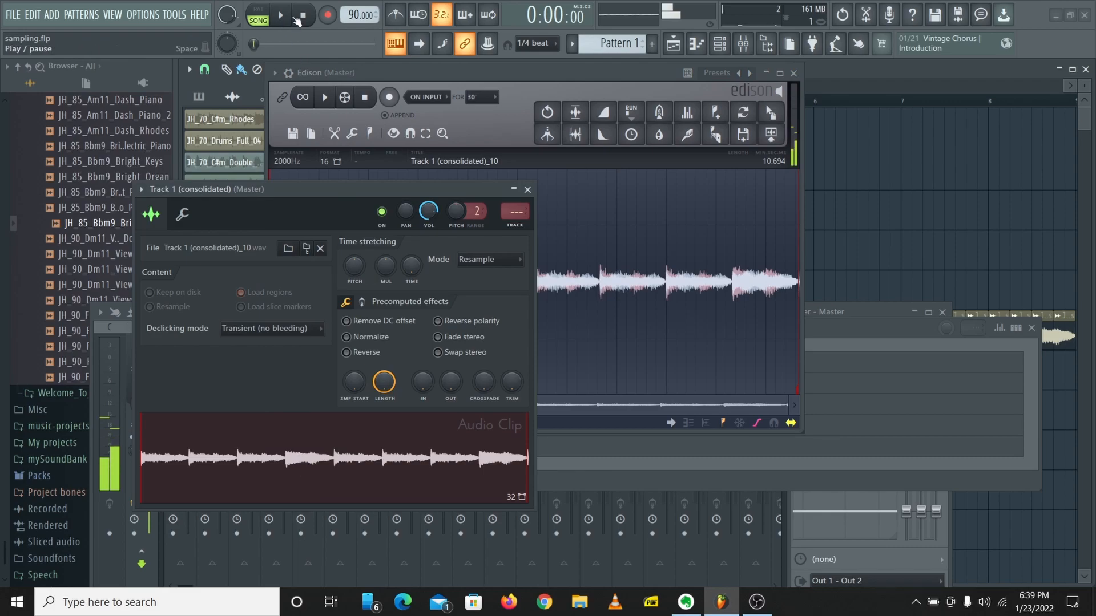
pyautogui.click(325, 98)
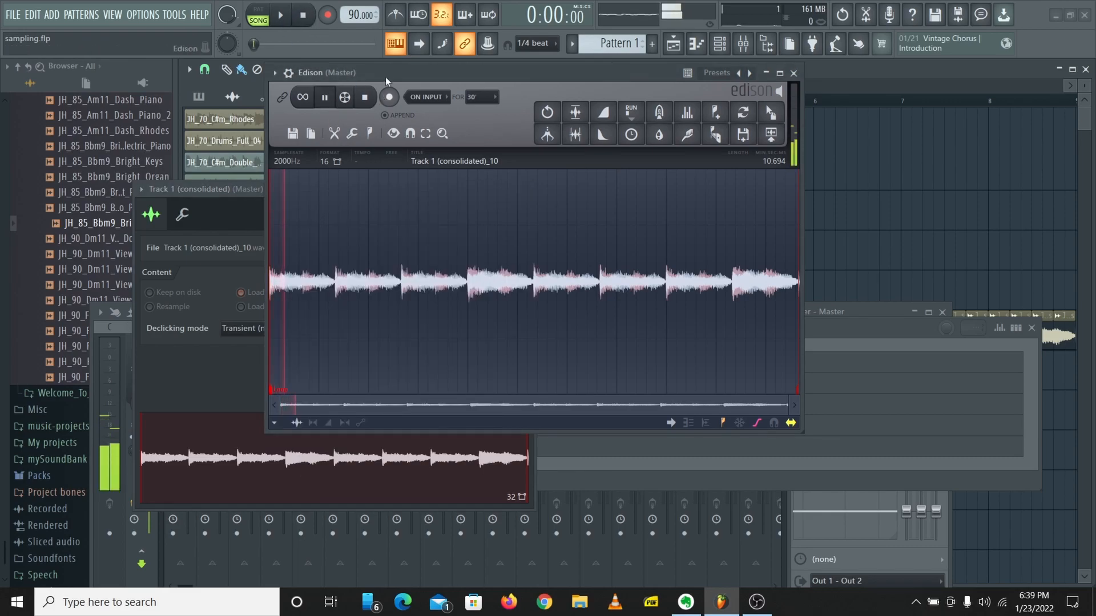
pyautogui.click(364, 99)
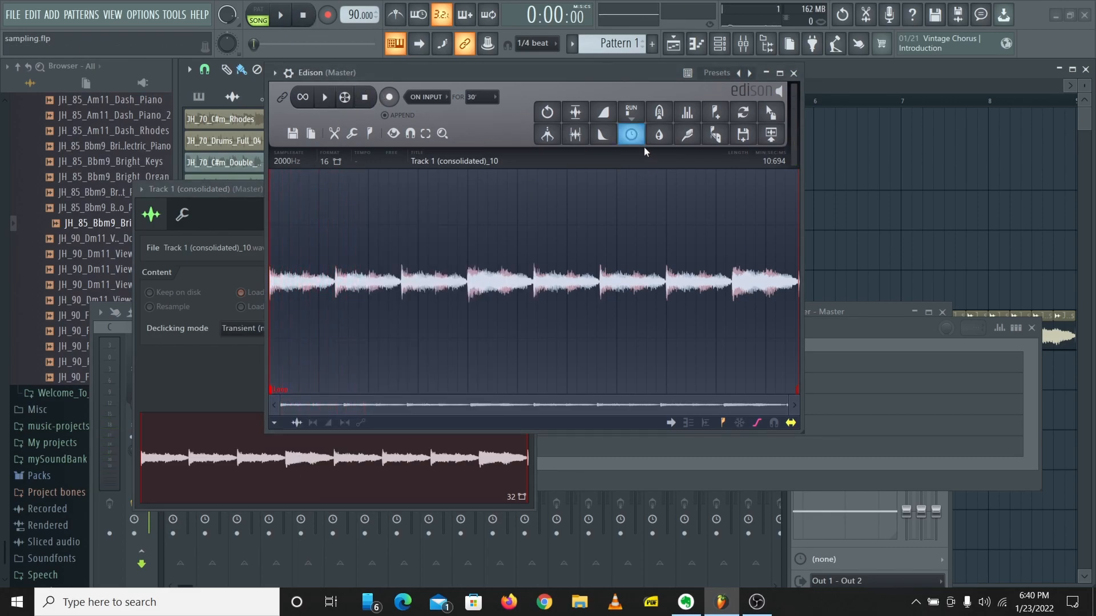
# Step: Apply a light Blur to the whole sample with a slightly lowered mix, and move Edison off the clip settings
pyautogui.click(659, 135)
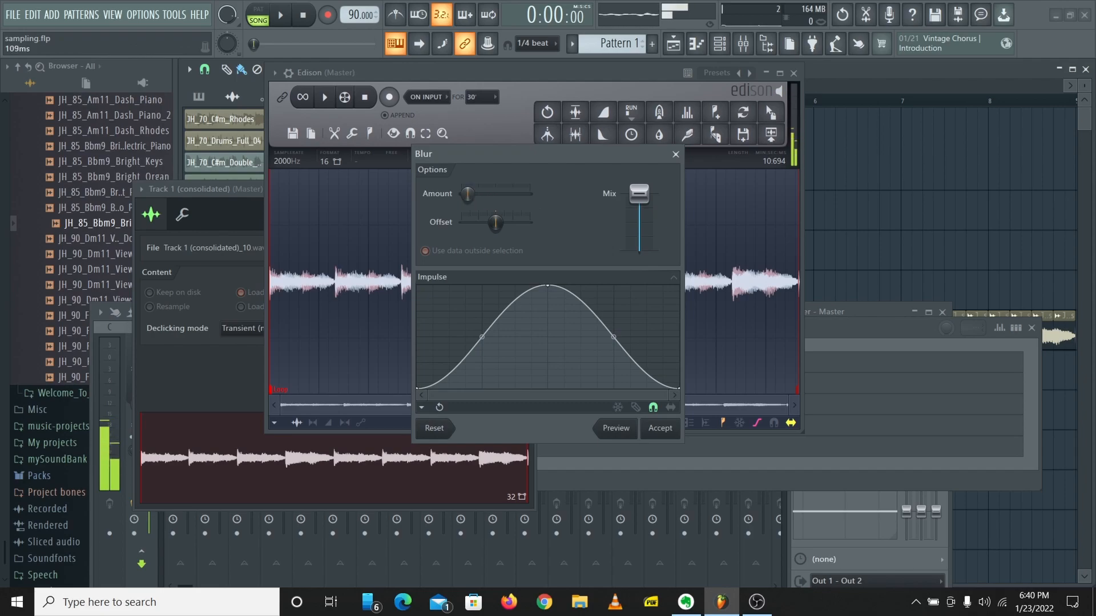
pyautogui.moveTo(638, 195); pyautogui.dragTo(639, 201)
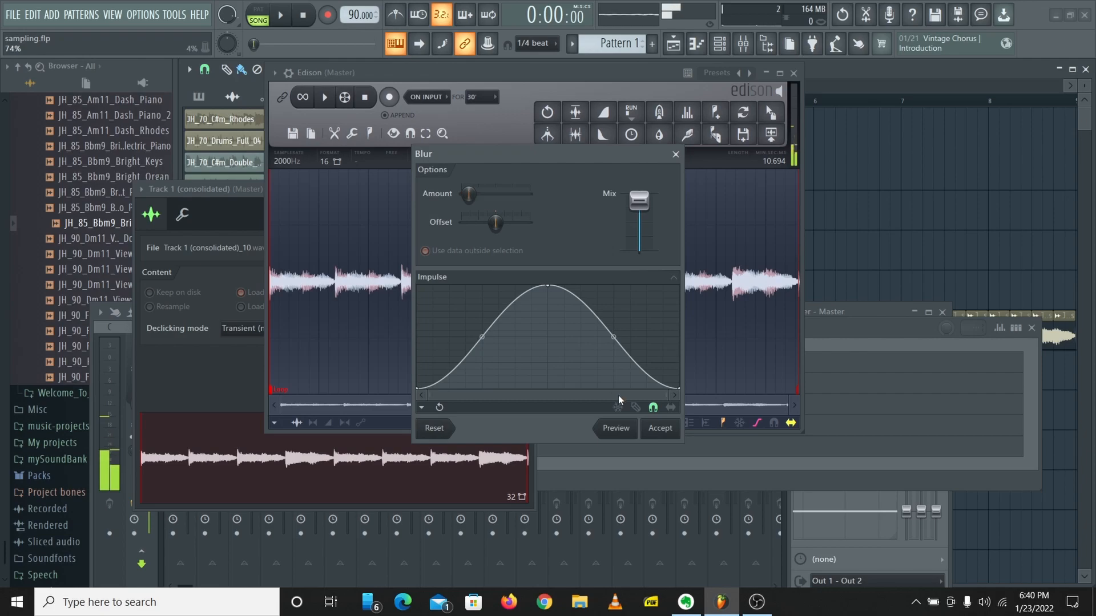
pyautogui.click(675, 433)
pyautogui.moveTo(550, 80); pyautogui.dragTo(726, 117)
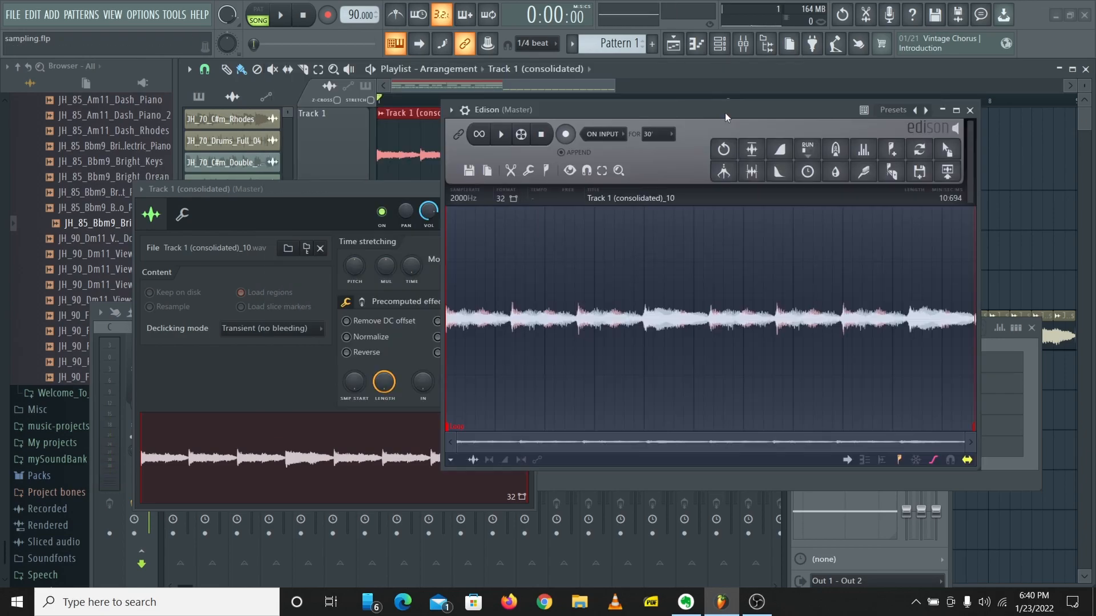
# Step: Run the Old school FX script on the sample in Edison and play the result
pyautogui.click(530, 171)
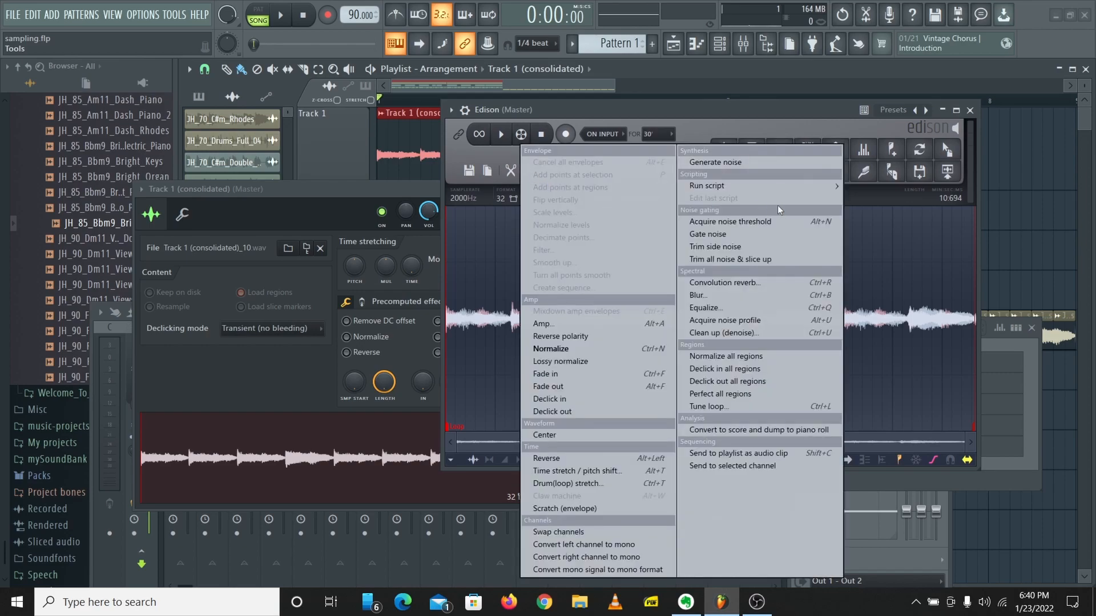
pyautogui.moveTo(783, 181)
pyautogui.moveTo(868, 211)
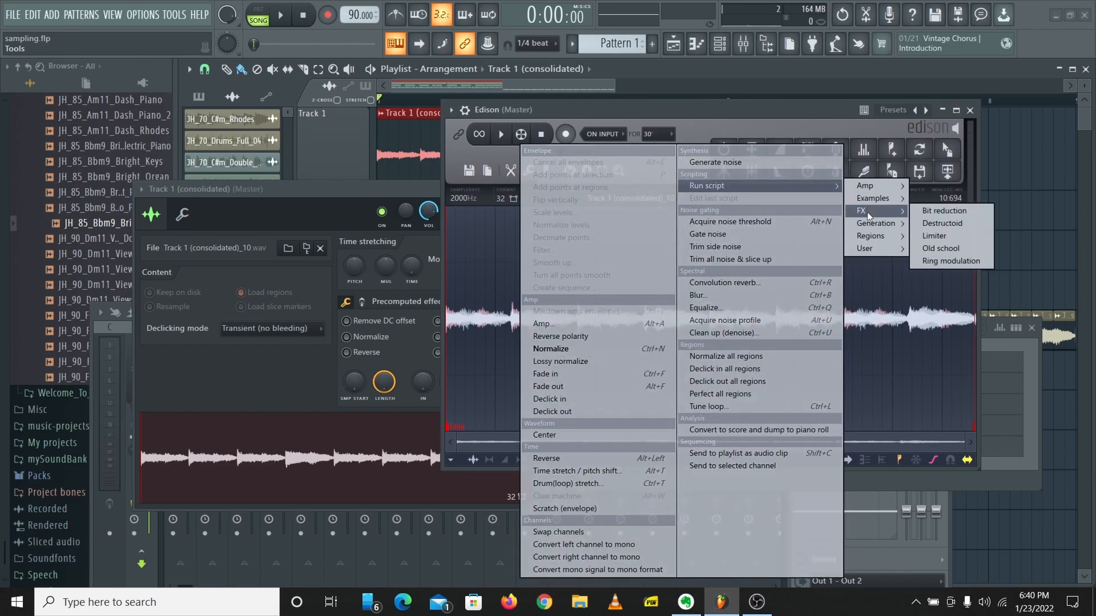
pyautogui.click(942, 249)
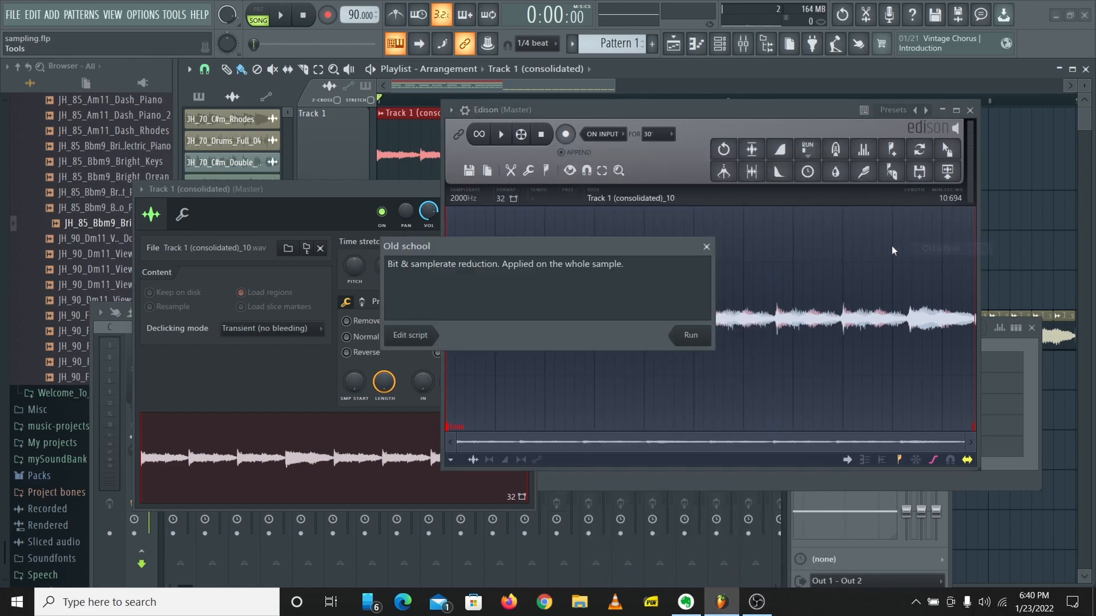
pyautogui.click(699, 338)
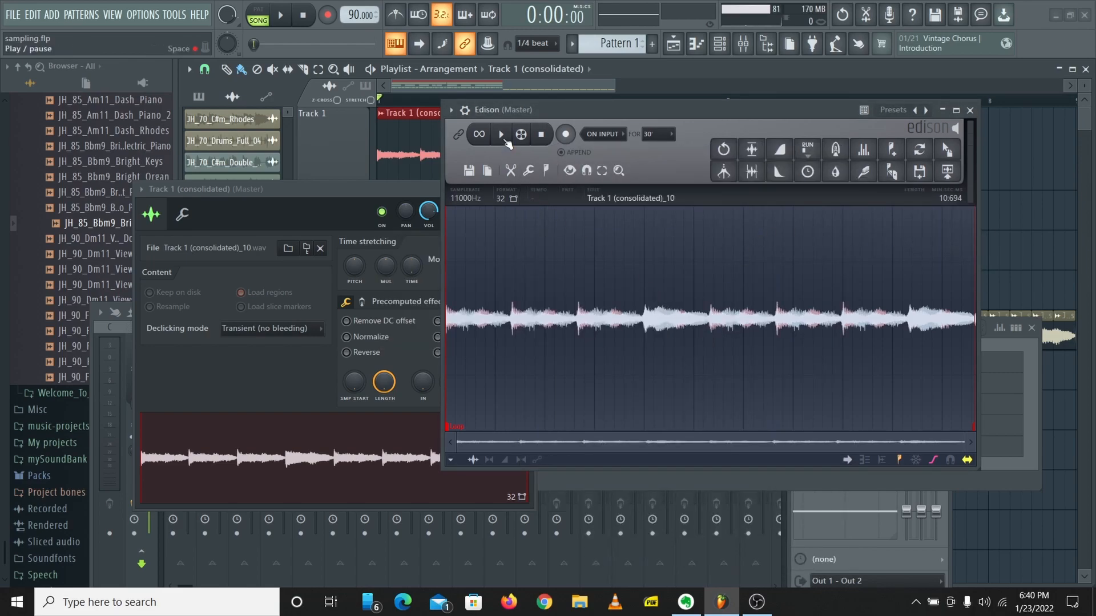
pyautogui.click(503, 135)
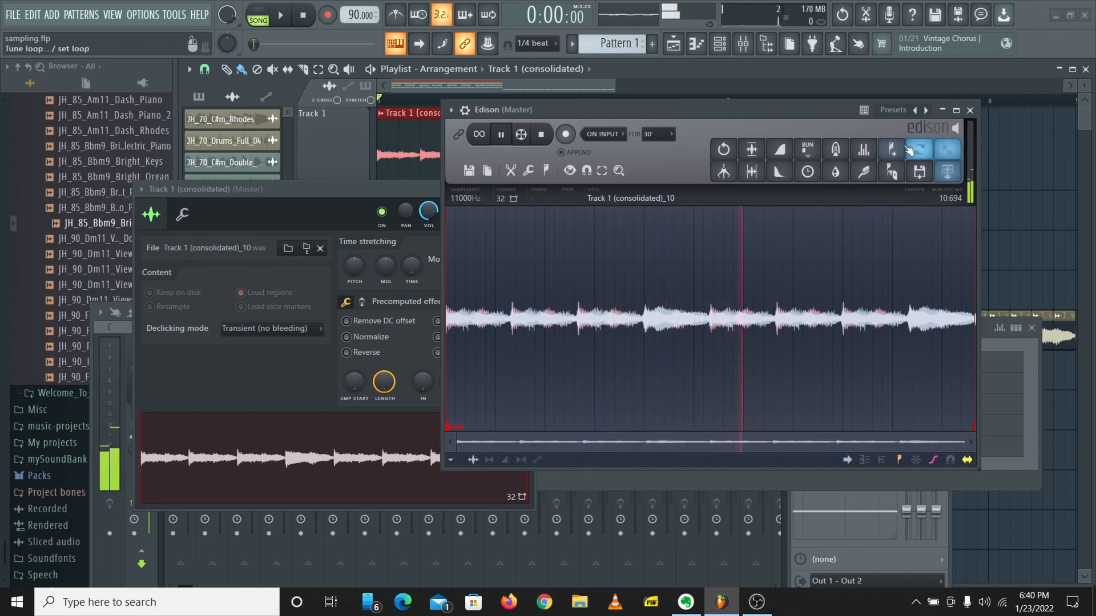
pyautogui.press('space')
# Step: Load the processed sample from Edison into the Track 1 audio clip channel and close both editing windows
pyautogui.moveTo(947, 149); pyautogui.dragTo(299, 480)
pyautogui.click(970, 110)
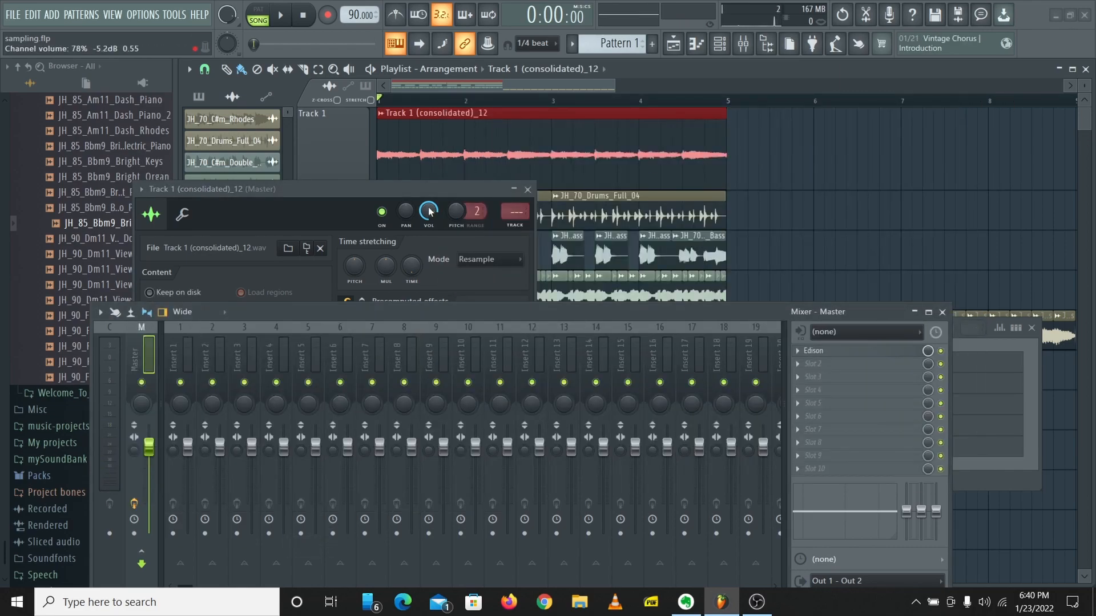
pyautogui.click(527, 189)
# Step: Play the opening of the arrangement, and close the Mixer and Channel rack
pyautogui.click(290, 24)
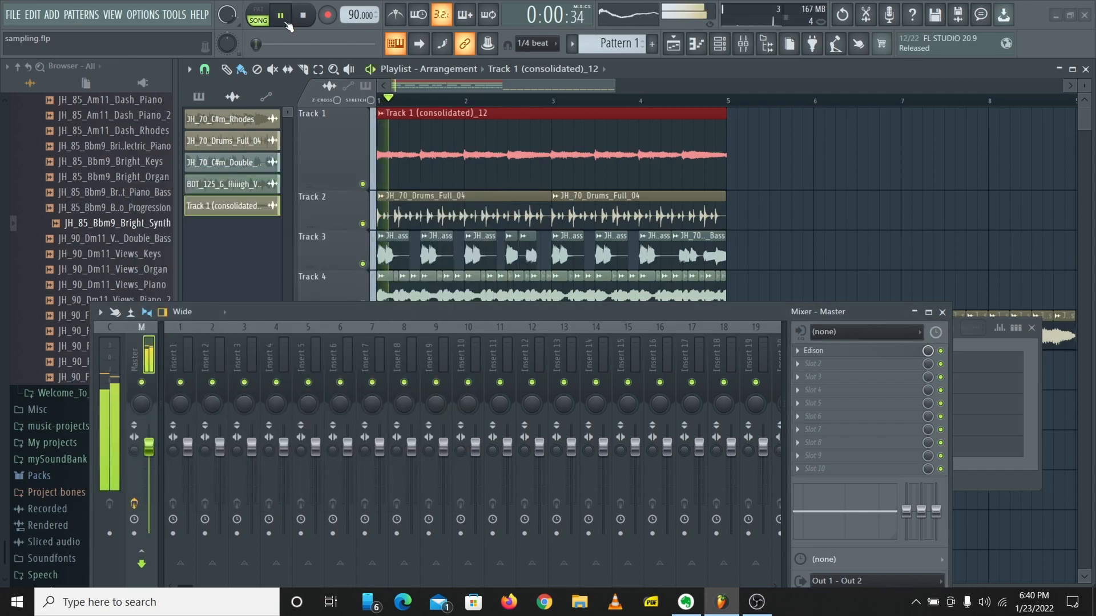
pyautogui.click(309, 18)
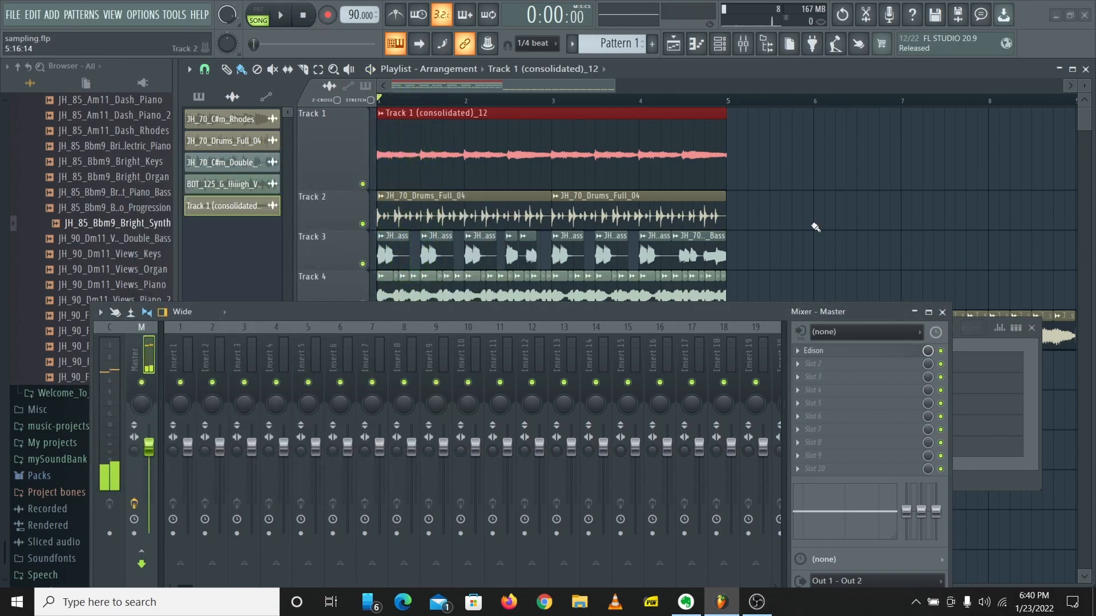
pyautogui.click(941, 313)
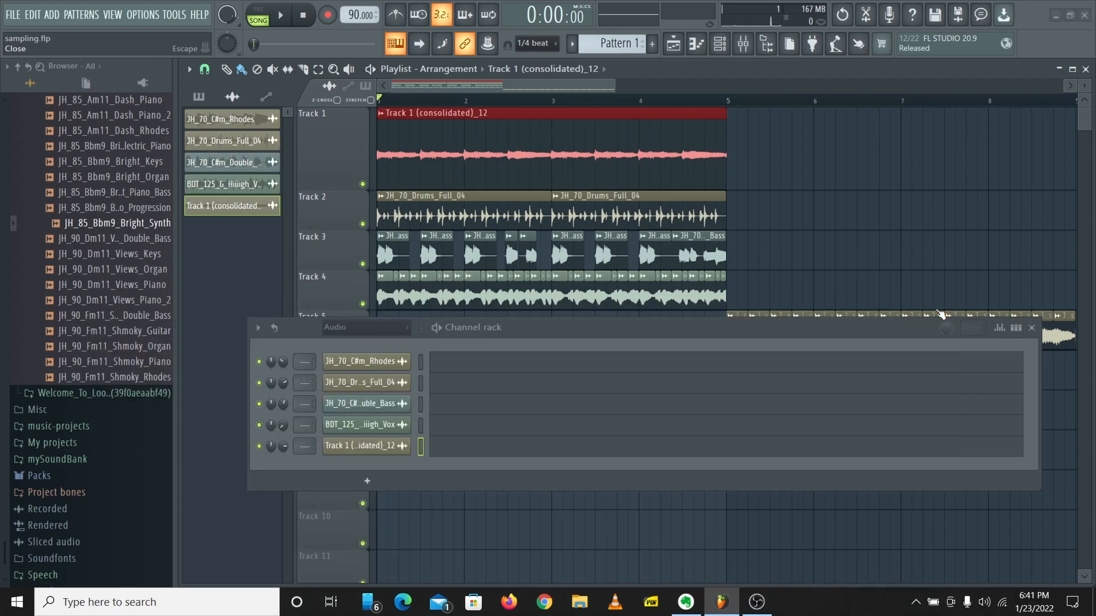
pyautogui.click(1035, 324)
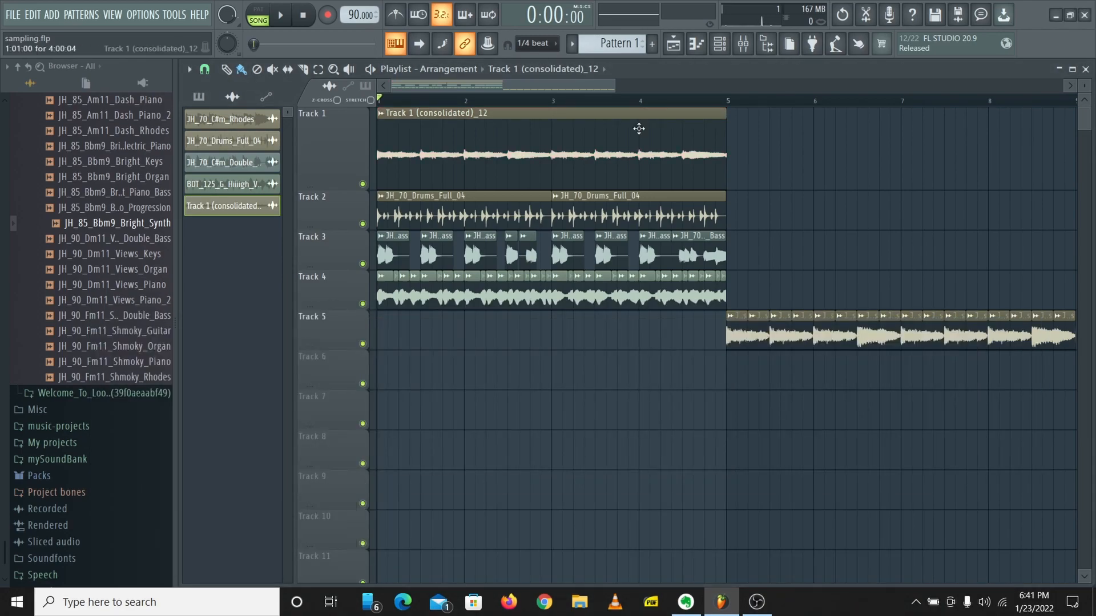
# Step: Duplicate the four-bar block of clips on Tracks 1 to 4 twice so the arrangement runs to bar 13
pyautogui.moveTo(774, 263); pyautogui.dragTo(382, 109)
pyautogui.scroll(2, 785, 279)
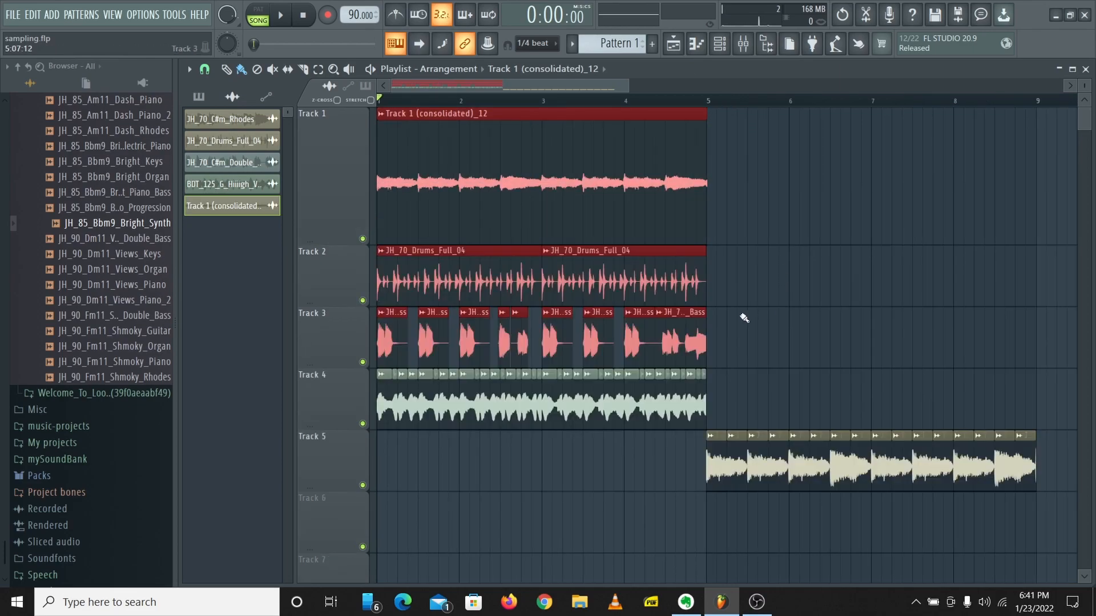
pyautogui.click(748, 324)
pyautogui.moveTo(735, 416); pyautogui.dragTo(384, 108)
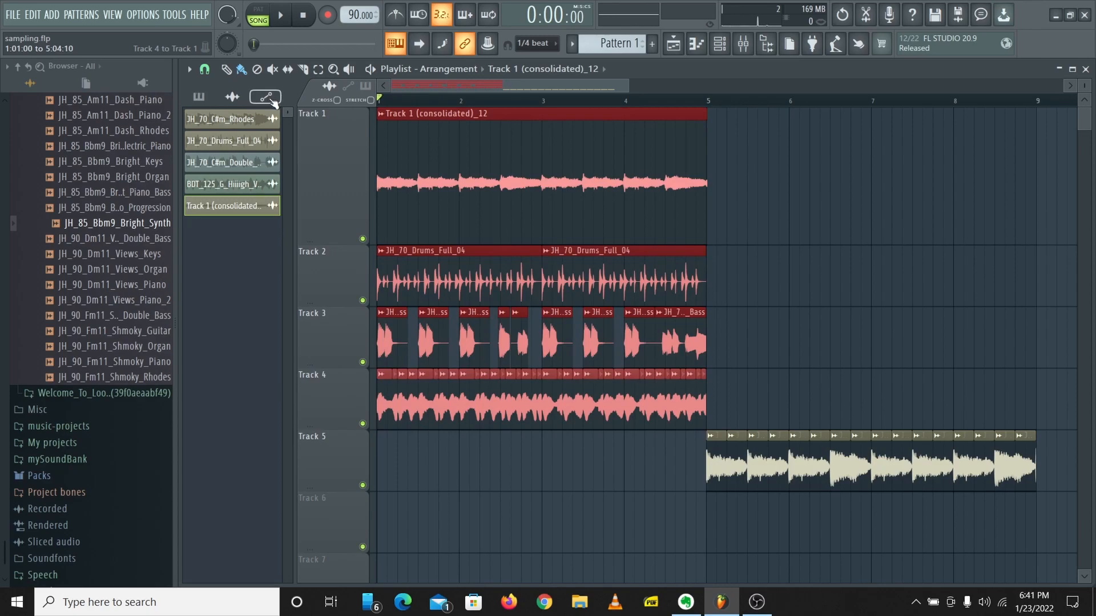
pyautogui.hotkey('ctrl', 'b')
pyautogui.hotkey('ctrl', 'b')
pyautogui.scroll(-5, 666, 112)
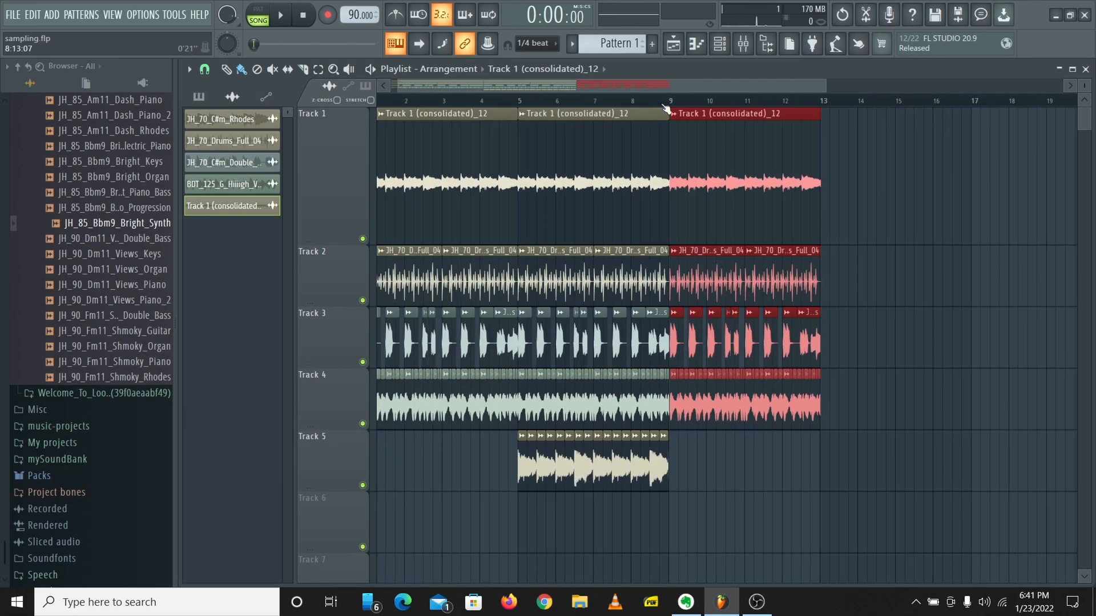
# Step: Delete the drum clips on Track 2 between bars 1 and 9 and the double bass clips on Track 3 between bars 1 and 5
pyautogui.click(796, 223)
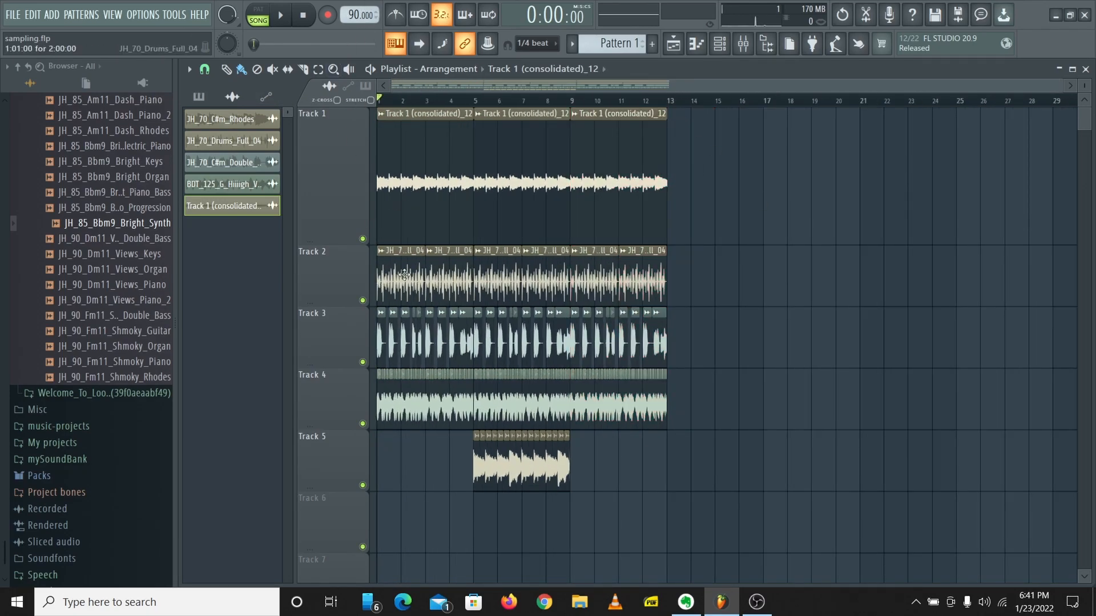
pyautogui.rightClick(444, 280)
pyautogui.rightClick(418, 304)
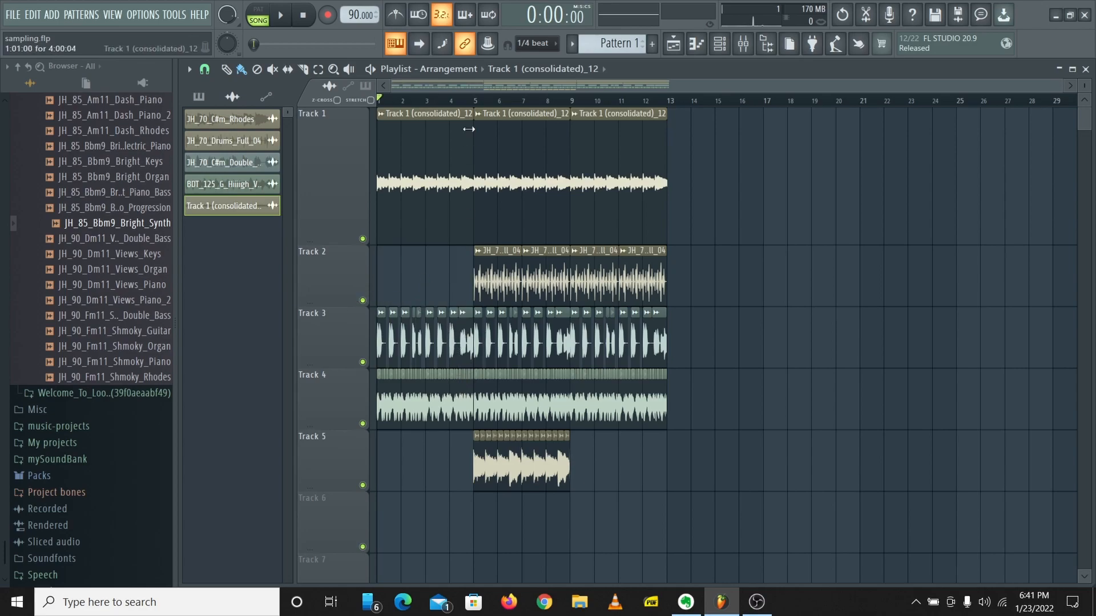
pyautogui.rightClick(467, 346)
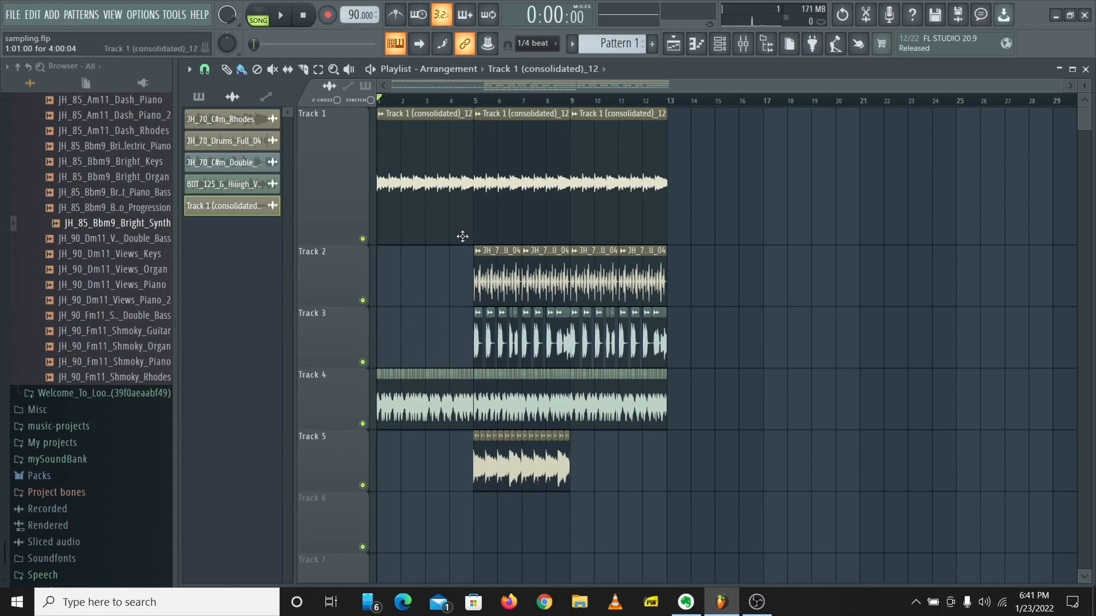
pyautogui.rightClick(486, 291)
pyautogui.rightClick(529, 290)
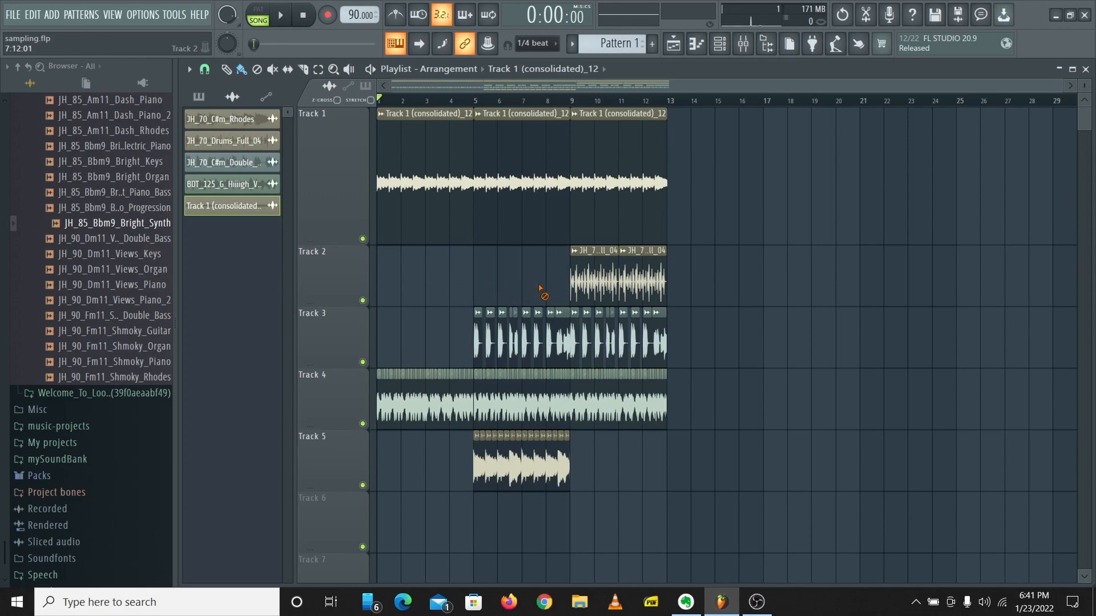
# Step: Delete the third Track 1 (consolidated)_12 clip and move the Rhodes clips from Track 5 into its place on Track 1 at bar 9
pyautogui.scroll(3, 541, 102)
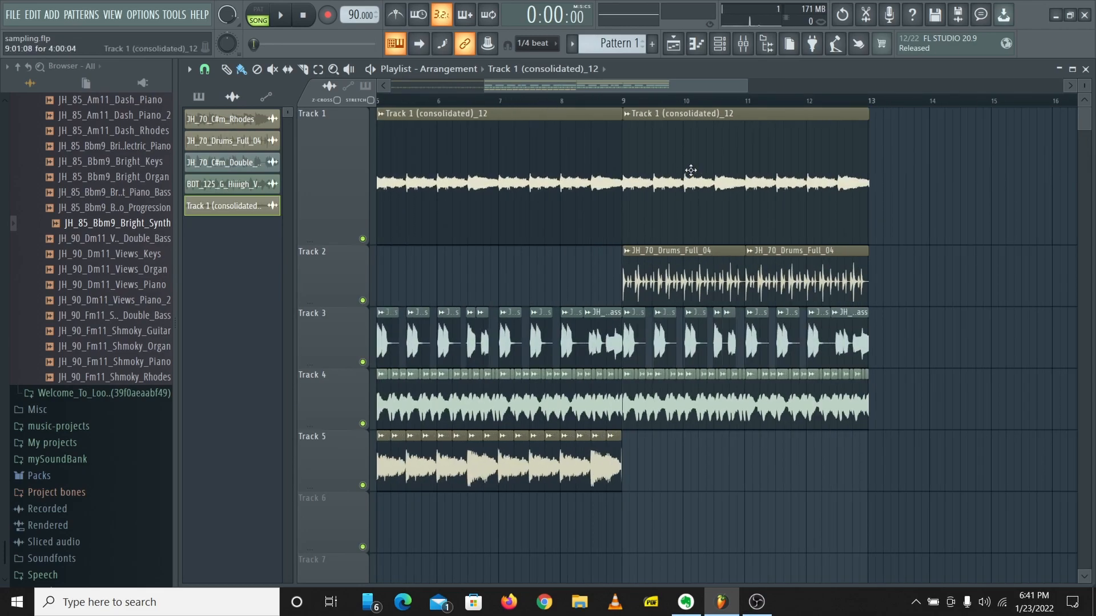
pyautogui.rightClick(690, 171)
pyautogui.moveTo(696, 463); pyautogui.dragTo(379, 464)
pyautogui.moveTo(605, 465); pyautogui.dragTo(848, 158)
pyautogui.click(587, 298)
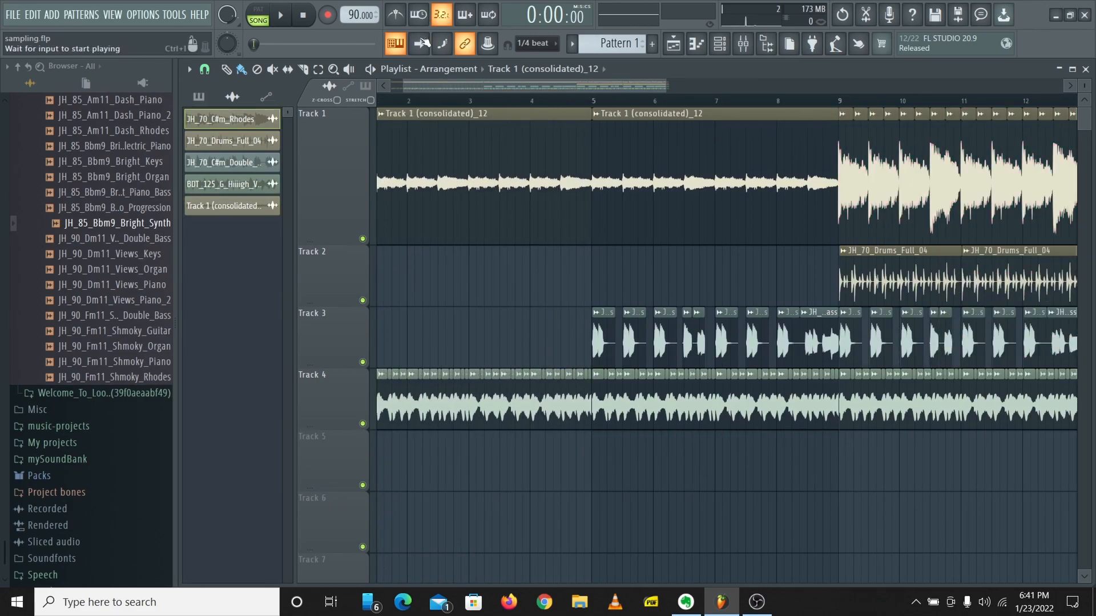
# Step: Play the arrangement from the start and check the channel settings of the Track 1 (consolidated)_12 clip
pyautogui.moveTo(421, 86); pyautogui.dragTo(410, 86)
pyautogui.press('space')
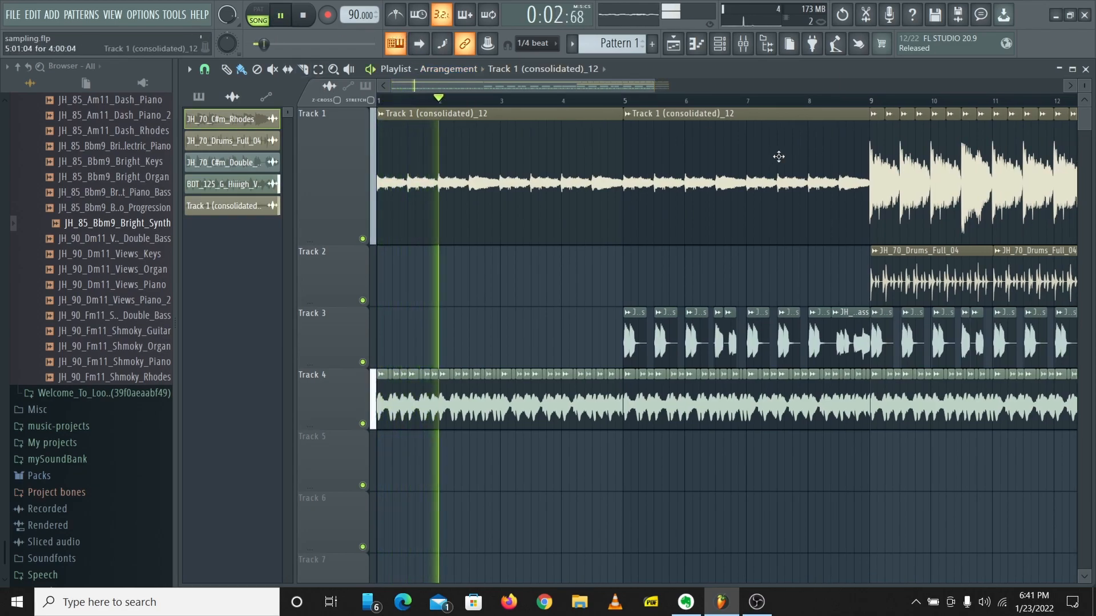
pyautogui.moveTo(653, 86); pyautogui.dragTo(738, 85)
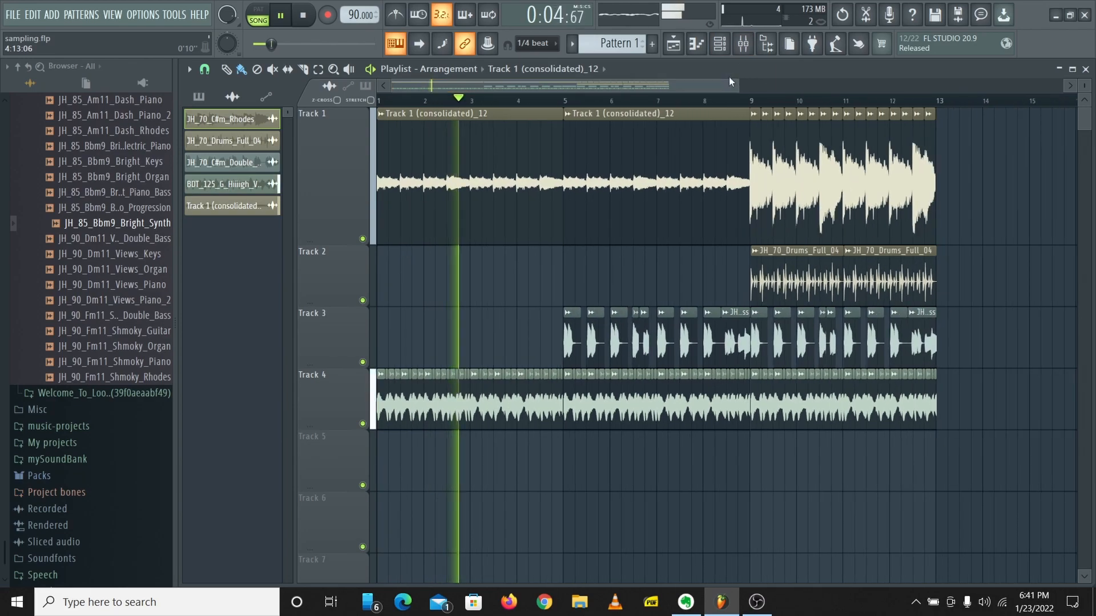
pyautogui.doubleClick(514, 177)
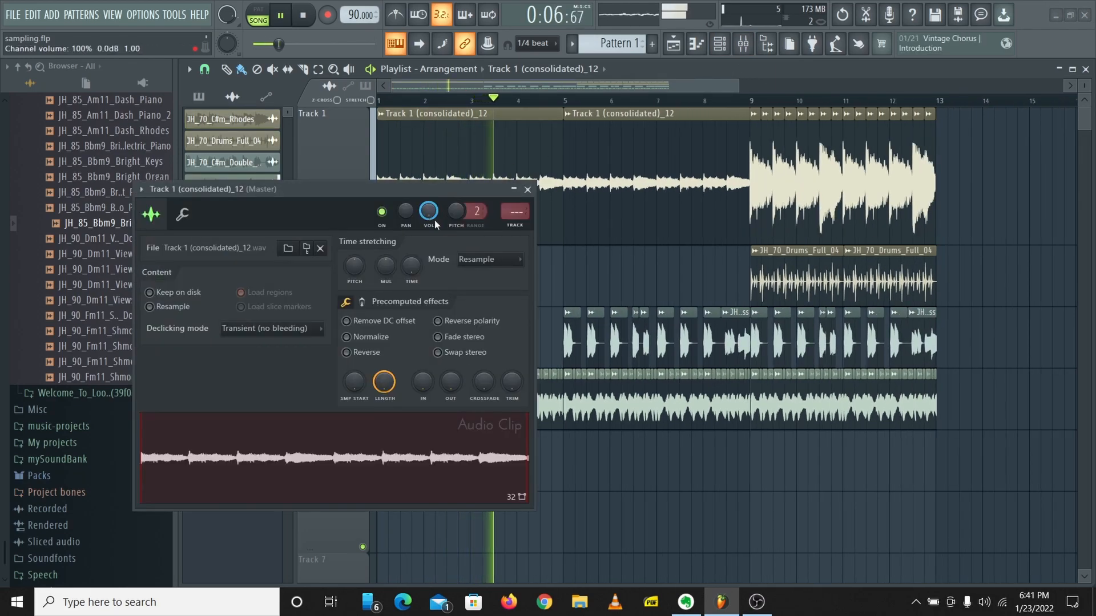
pyautogui.click(527, 189)
pyautogui.scroll(4, 614, 103)
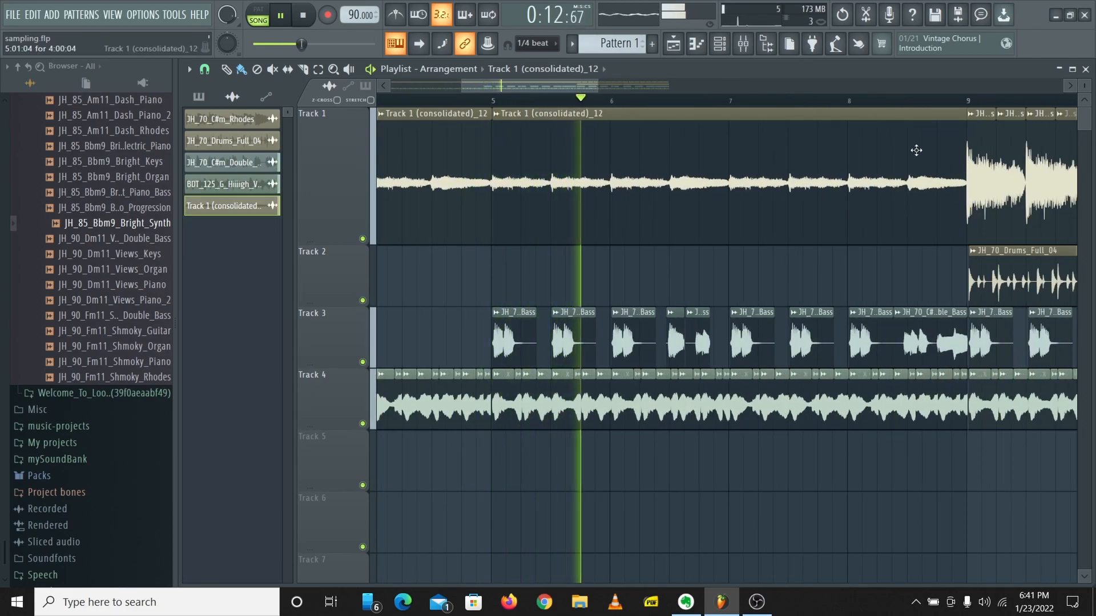
# Step: Raise the JH_70_C#m_Rhodes channel volume to 32%, listen to the section from bar 9, and stop playback
pyautogui.doubleClick(1009, 183)
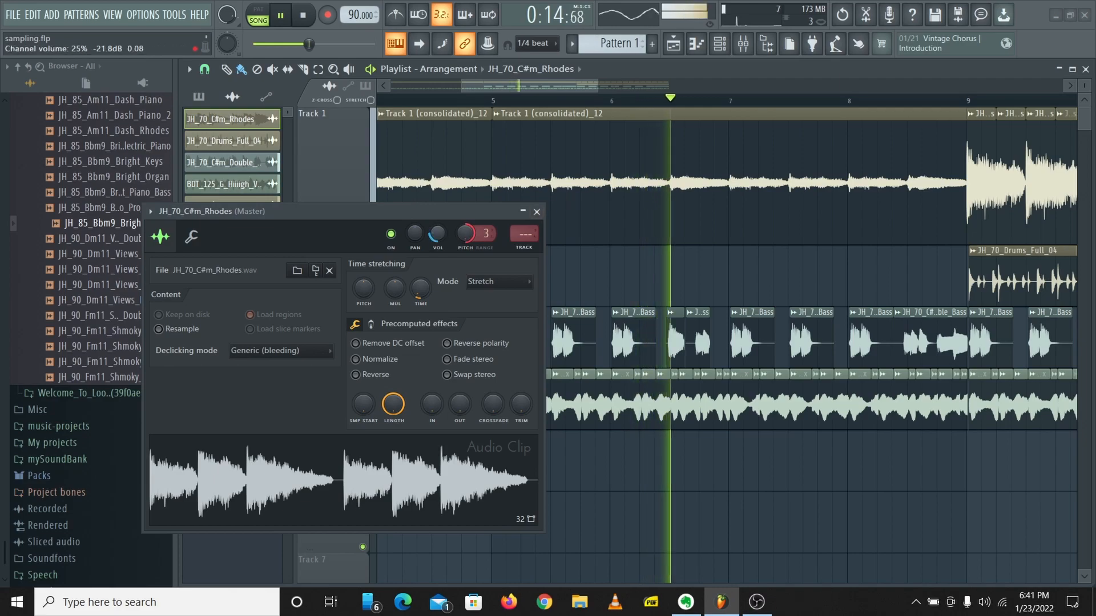
pyautogui.moveTo(435, 242); pyautogui.dragTo(450, 219)
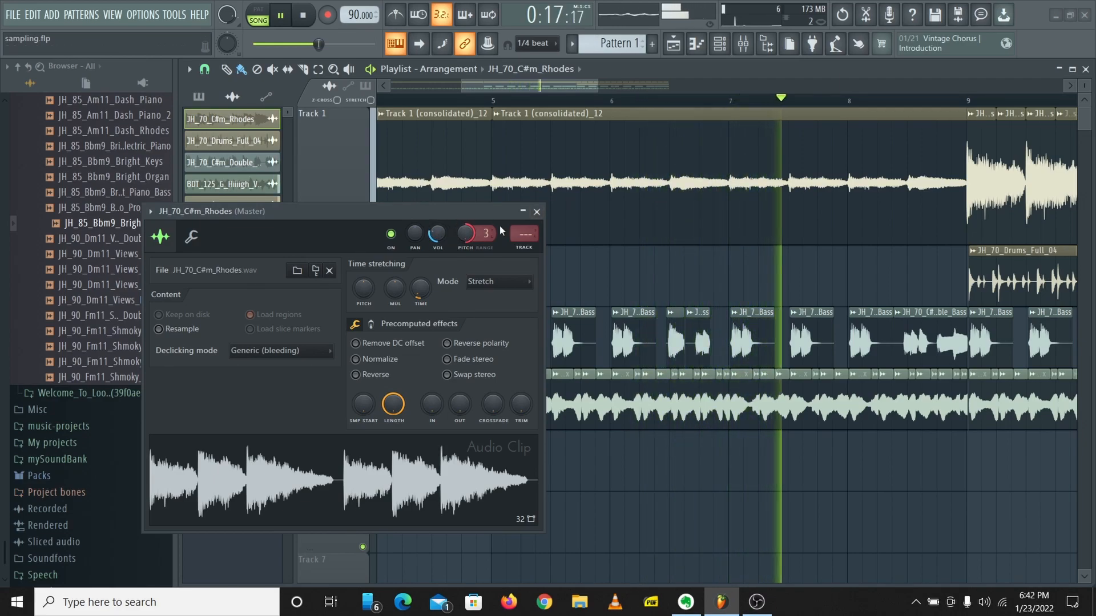
pyautogui.click(536, 212)
pyautogui.moveTo(577, 90); pyautogui.dragTo(652, 87)
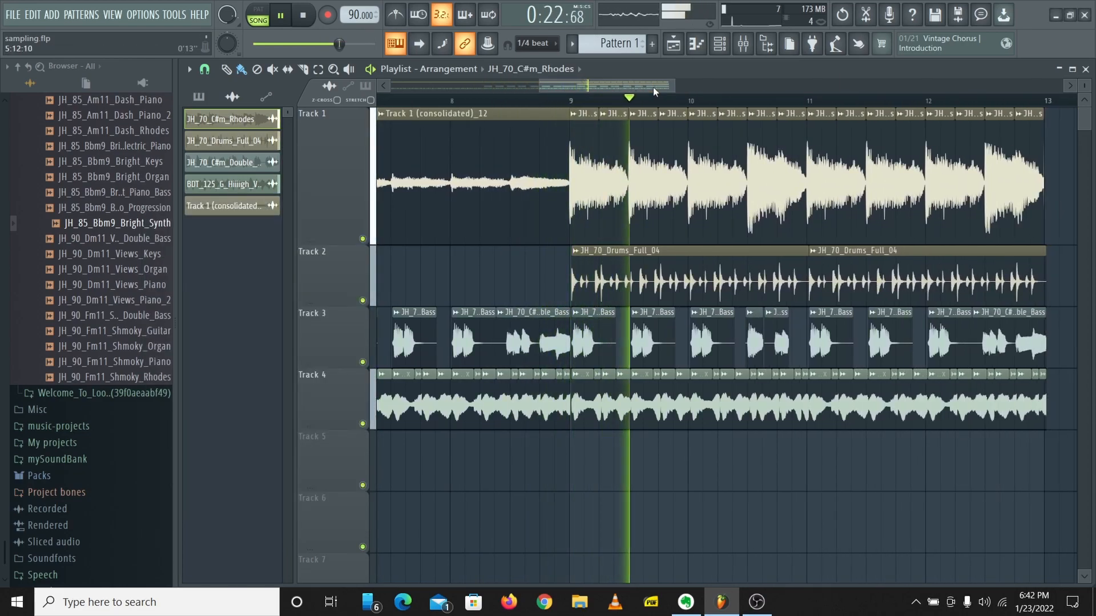
pyautogui.press('space')
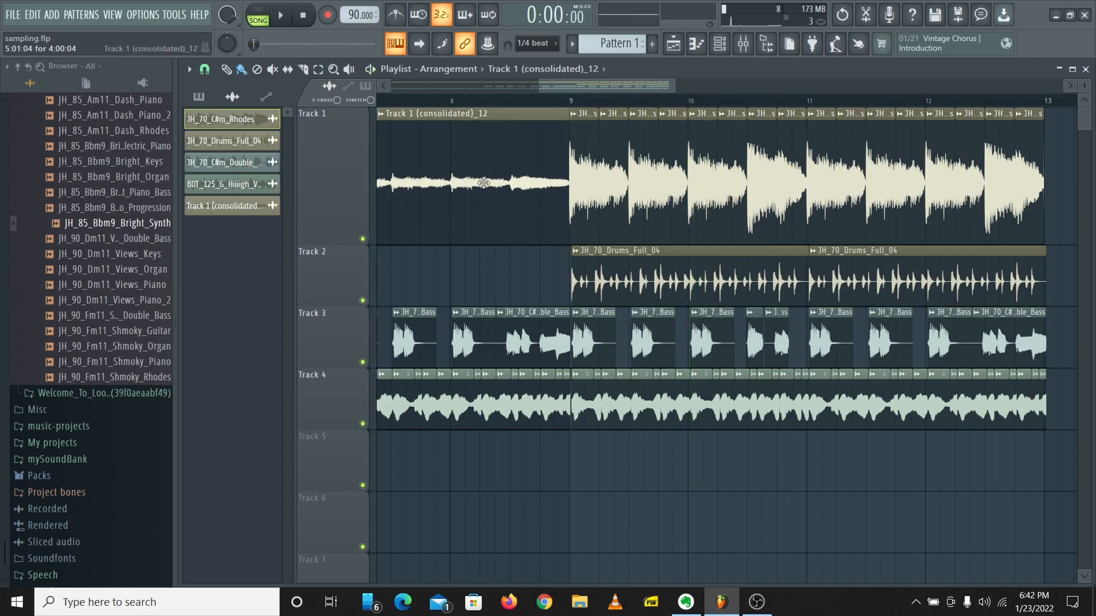
# Step: Set the stereo delay of the Track 1 (consolidated)_12 channel to 16% left and play the arrangement from bar 5
pyautogui.click(484, 113)
pyautogui.click(370, 308)
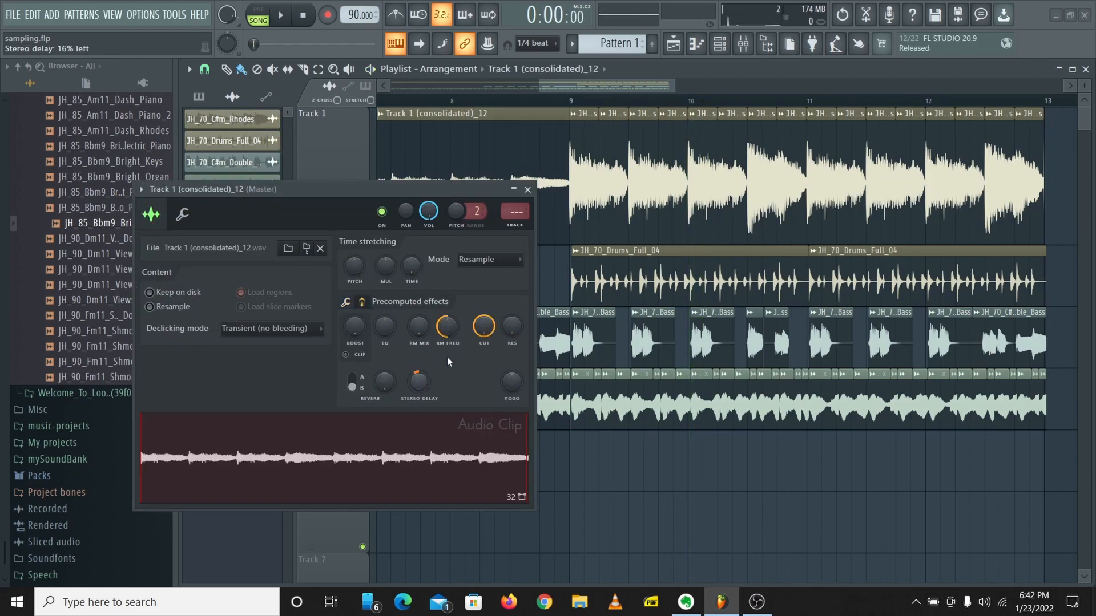
pyautogui.click(527, 189)
pyautogui.click(405, 100)
pyautogui.press('space')
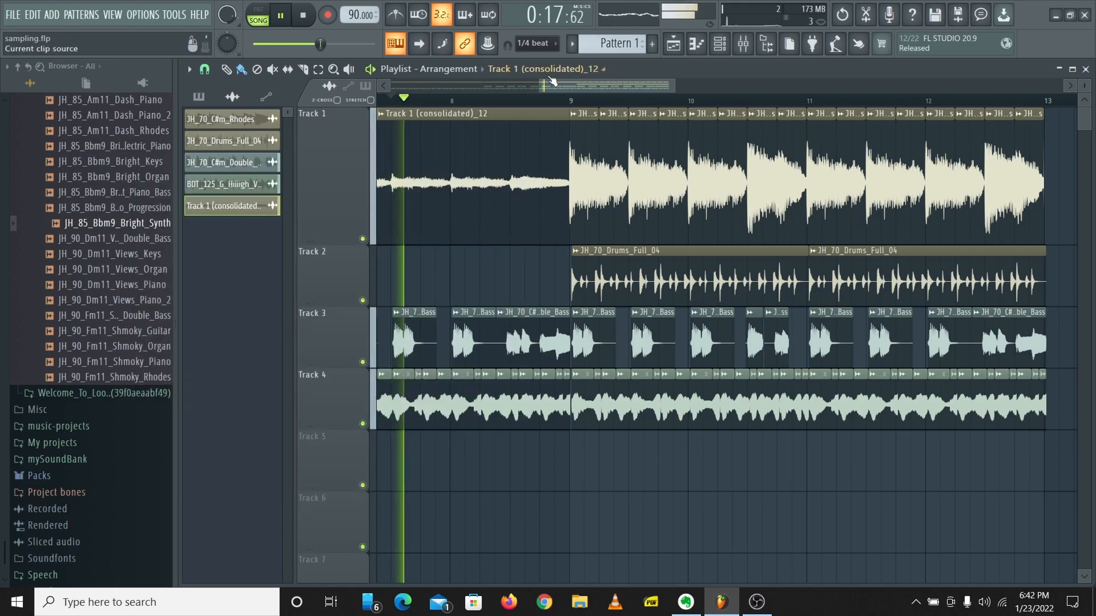
pyautogui.hscroll(-4, 519, 94)
pyautogui.click(571, 100)
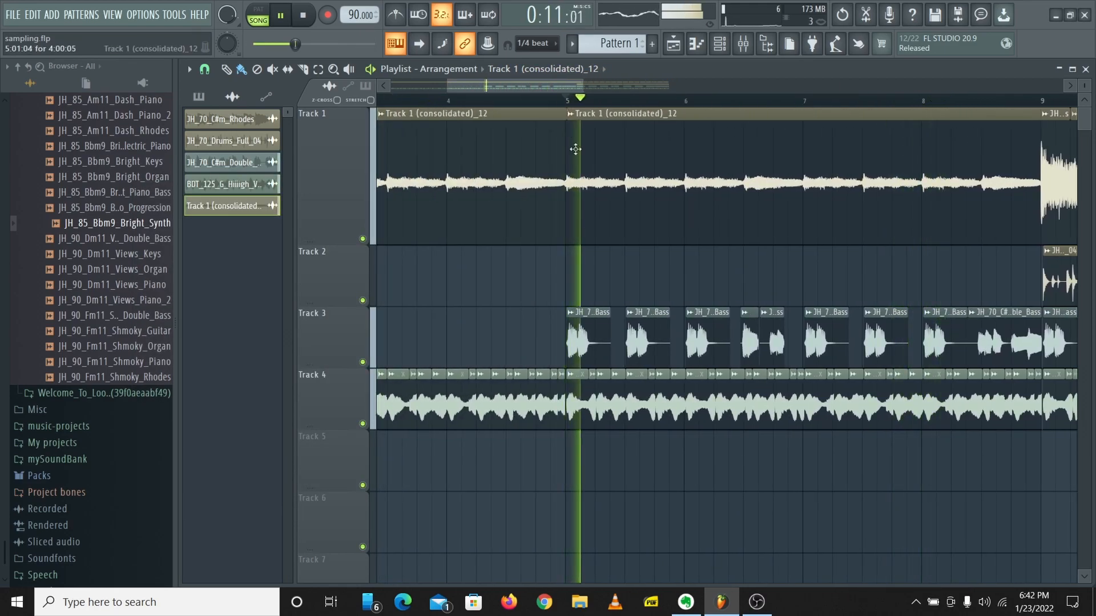
# Step: Increase the stereo delay in the precomputed effects of the Track 1 (consolidated)_12 channel
pyautogui.doubleClick(587, 113)
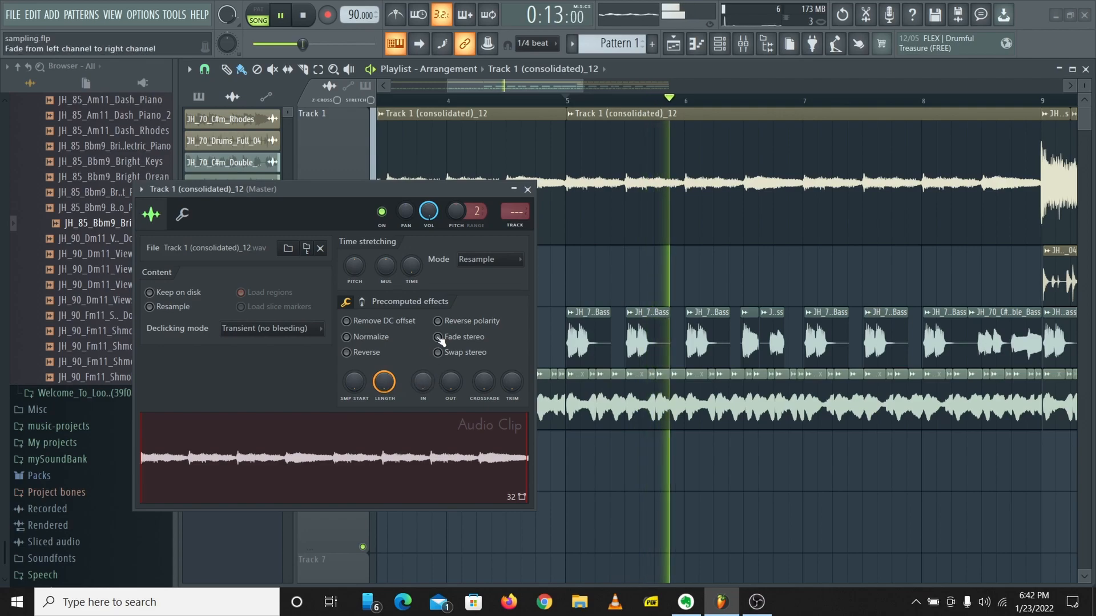
pyautogui.click(361, 301)
pyautogui.scroll(3, 430, 393)
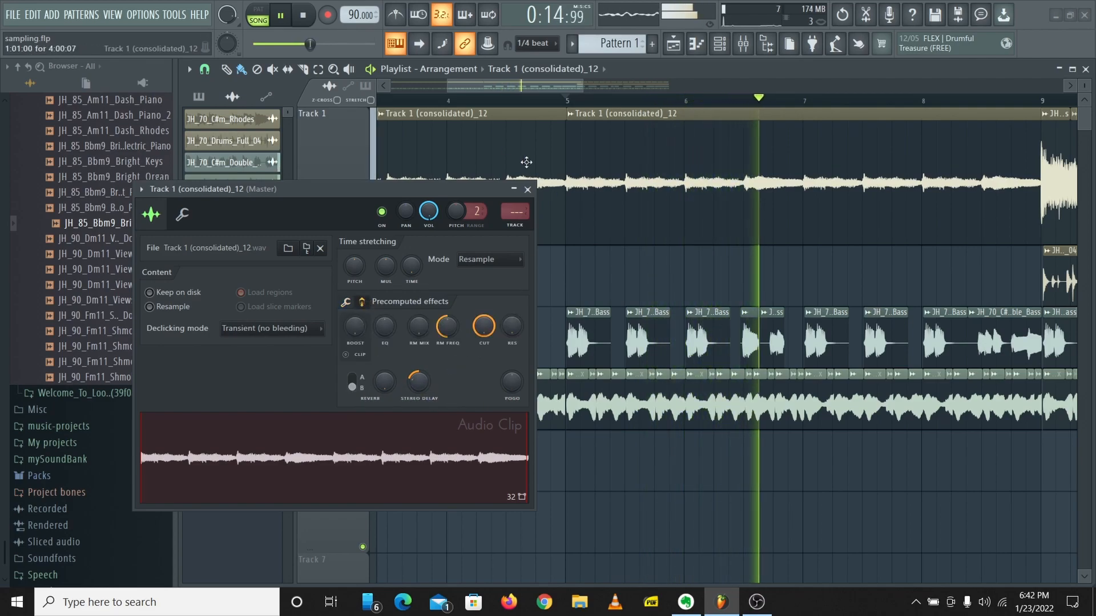
pyautogui.hscroll(3, 533, 82)
# Step: Check the Rhodes channel volume and play from bar 6 through the change to the Rhodes clips at bar 9
pyautogui.doubleClick(822, 189)
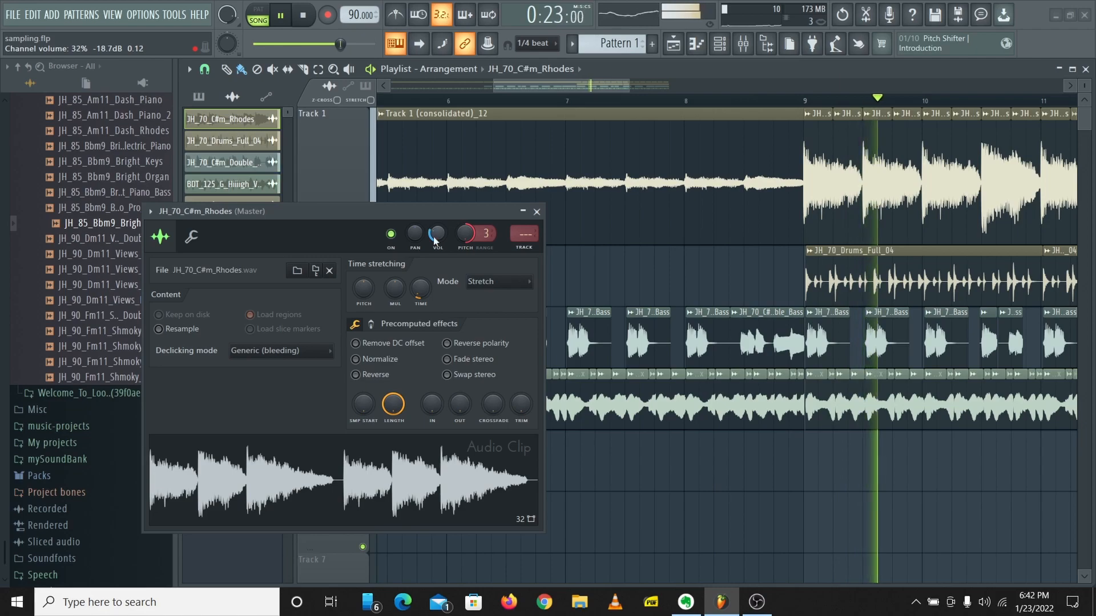
pyautogui.click(537, 212)
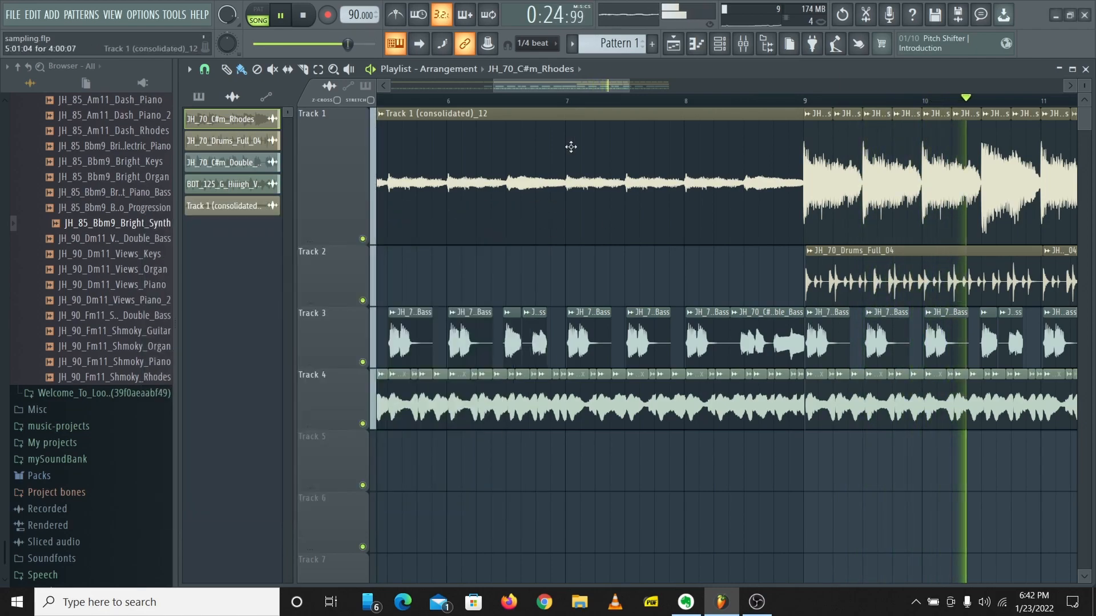
pyautogui.click(450, 101)
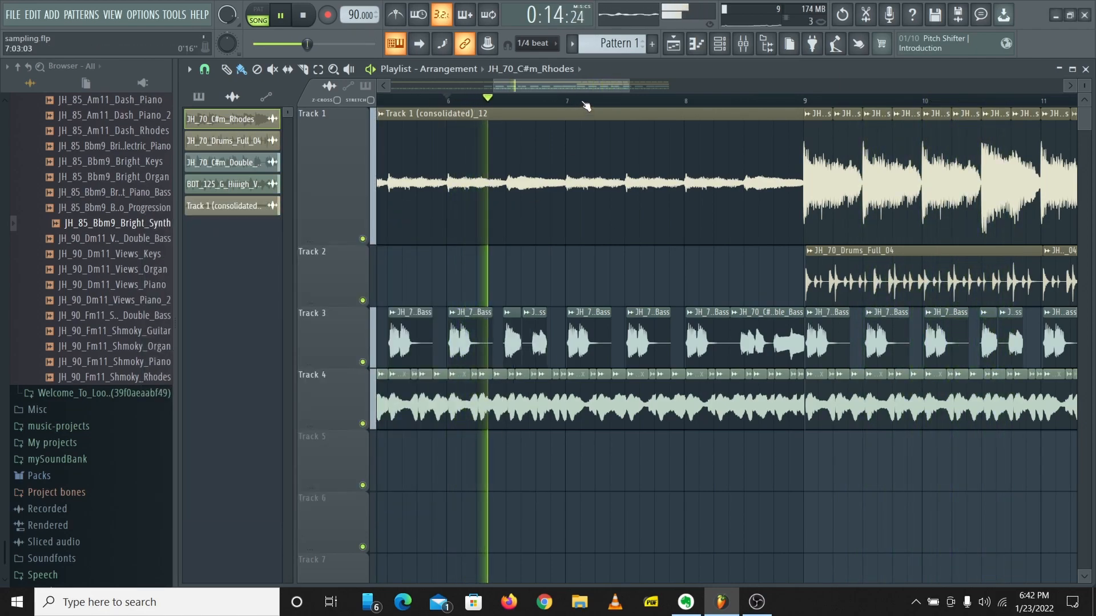
pyautogui.scroll(-5, 586, 109)
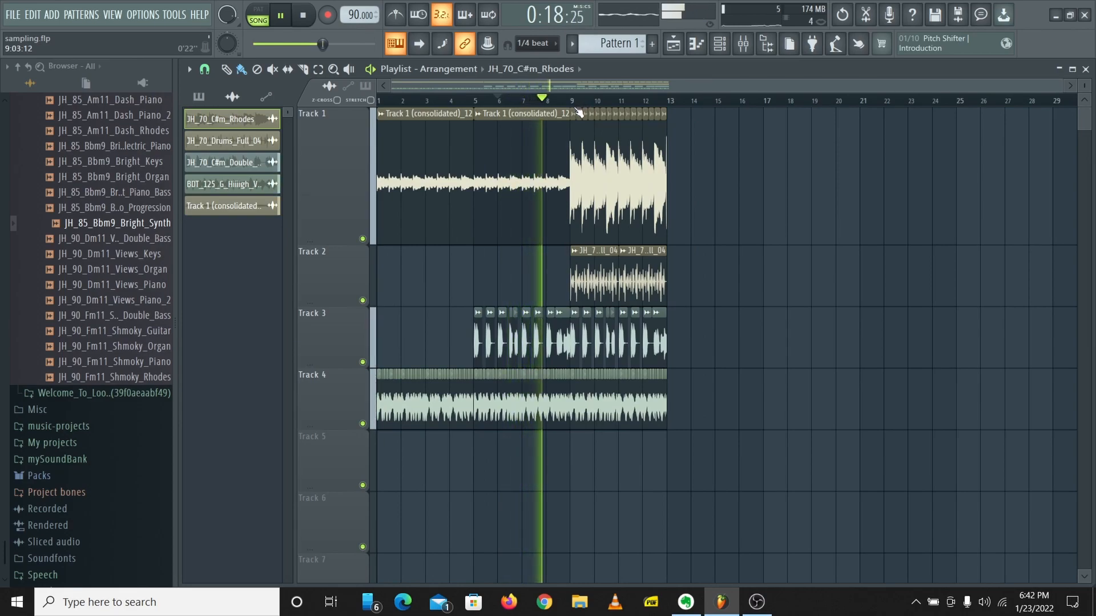
pyautogui.scroll(3, 579, 112)
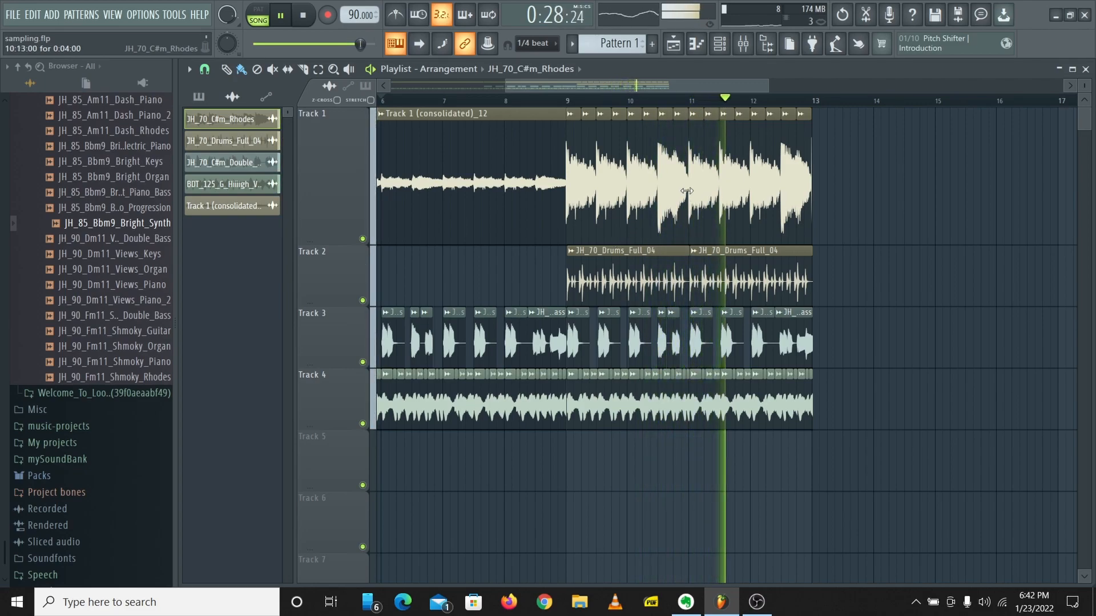
pyautogui.scroll(5, 593, 101)
pyautogui.press('space')
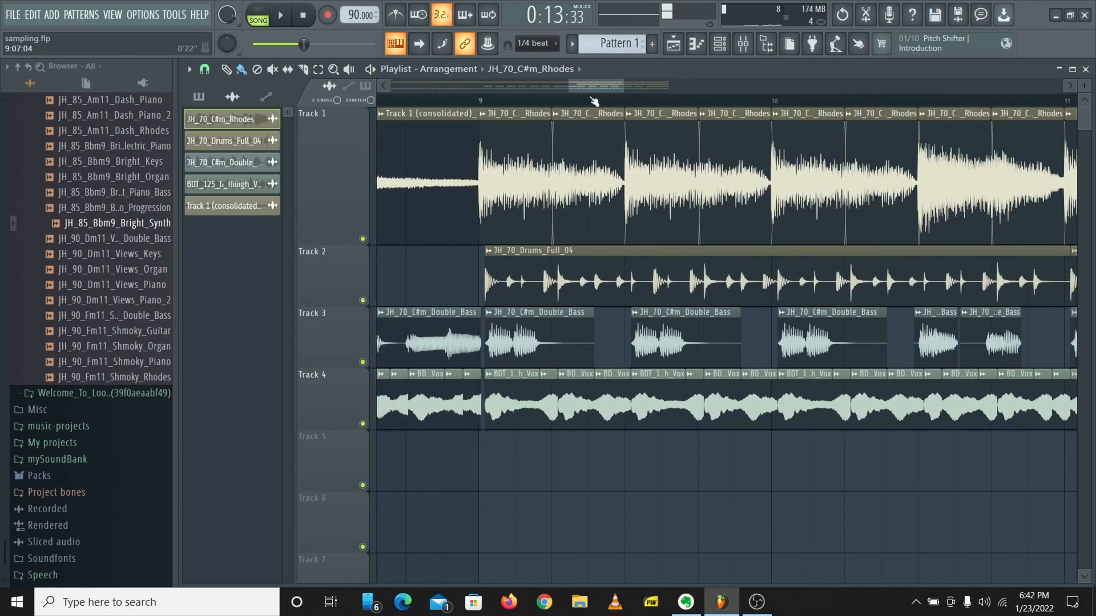
# Step: Shift the Rhodes clips on Track 1 away from the preceding consolidated clip and trim that clip's overhang at bar 9
pyautogui.scroll(-5, 594, 101)
pyautogui.moveTo(844, 206); pyautogui.dragTo(583, 179)
pyautogui.moveTo(849, 244); pyautogui.dragTo(619, 137)
pyautogui.scroll(8, 564, 131)
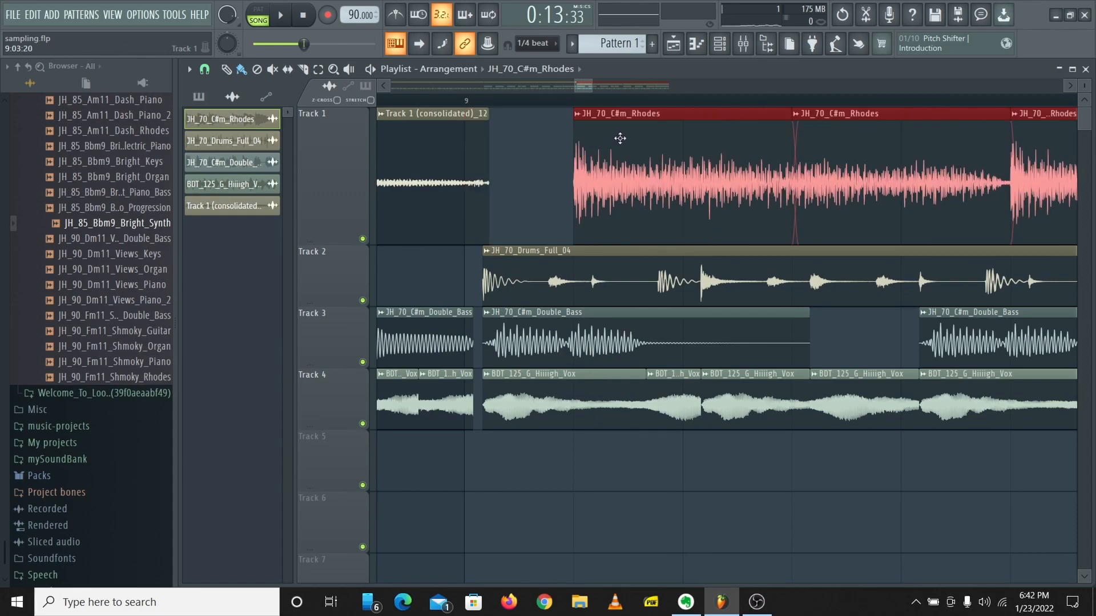
pyautogui.click(521, 186)
pyautogui.click(482, 194)
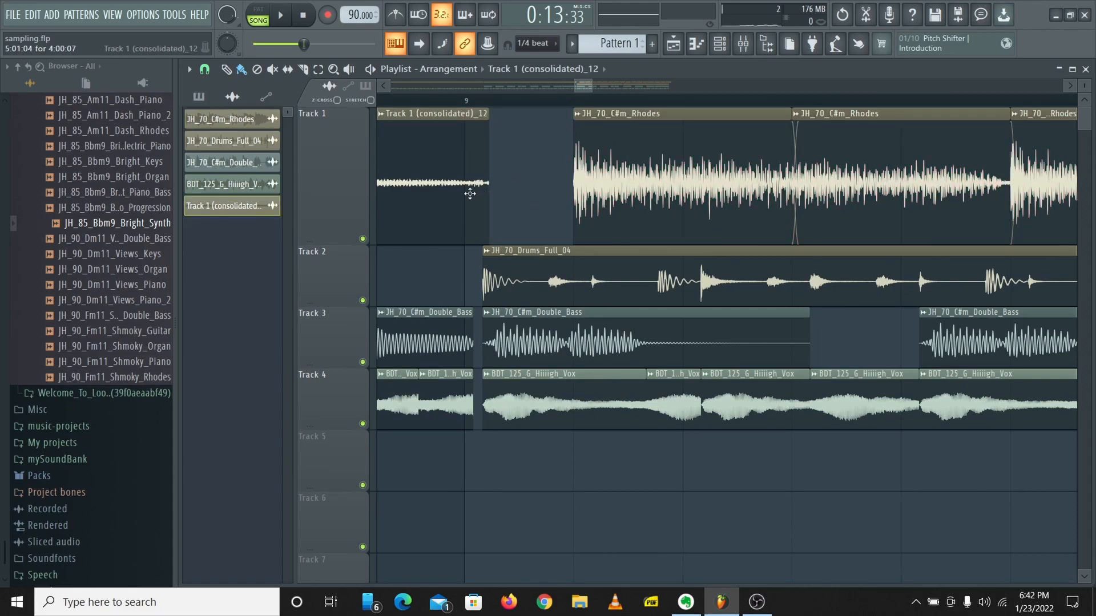
pyautogui.moveTo(462, 199); pyautogui.dragTo(447, 199)
pyautogui.scroll(-4, 579, 100)
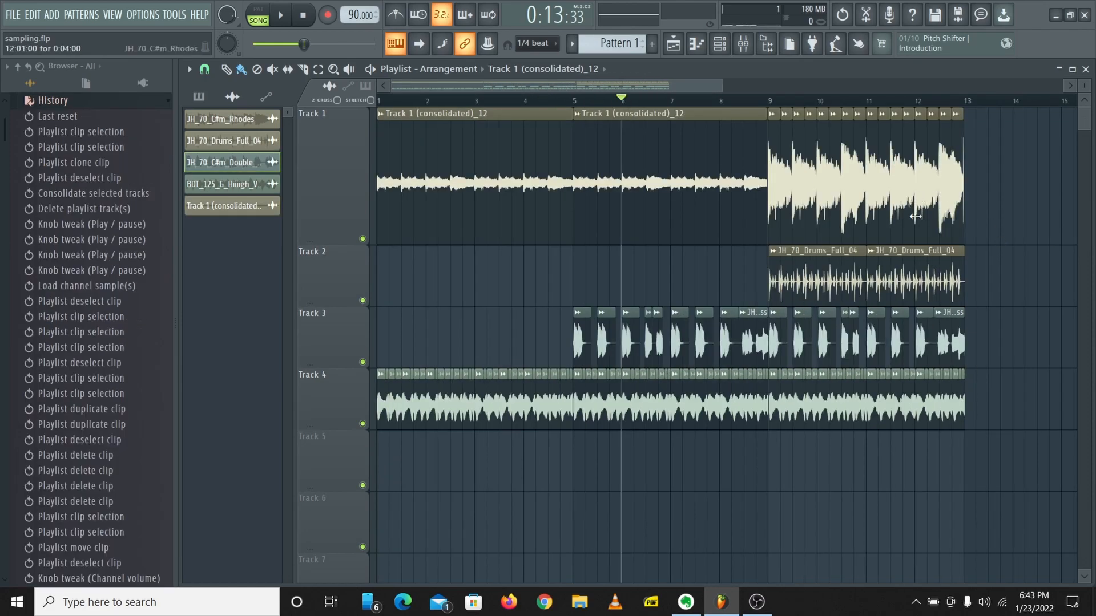
# Step: Select the clips on Tracks 2 to 4 from bar 5 to bar 13 and examine their alignment with Track 1 near bar 5
pyautogui.moveTo(1019, 430); pyautogui.dragTo(577, 246)
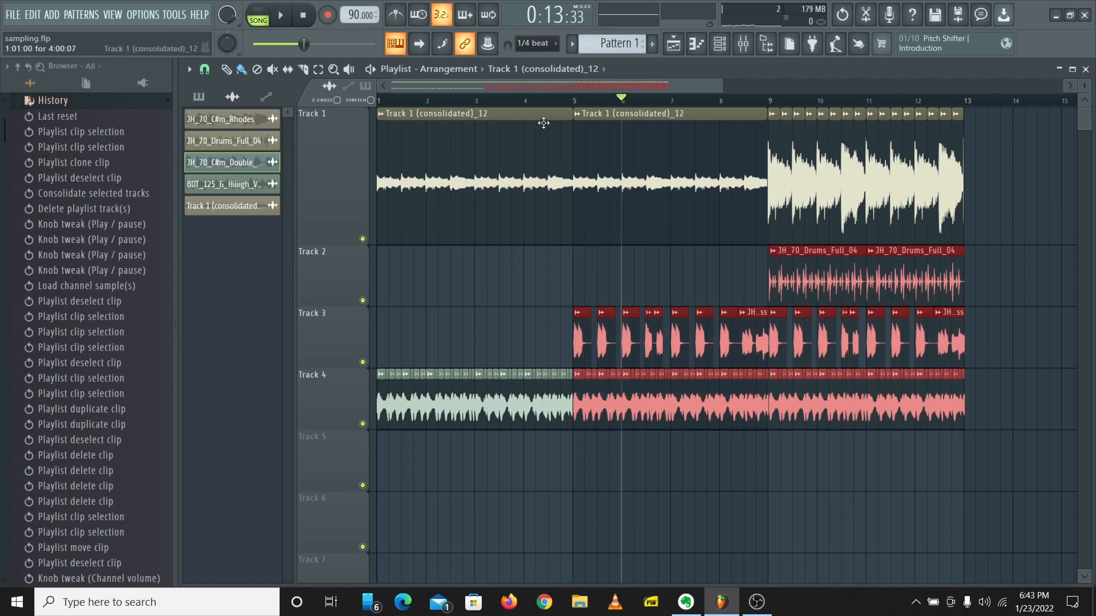
pyautogui.scroll(6, 594, 100)
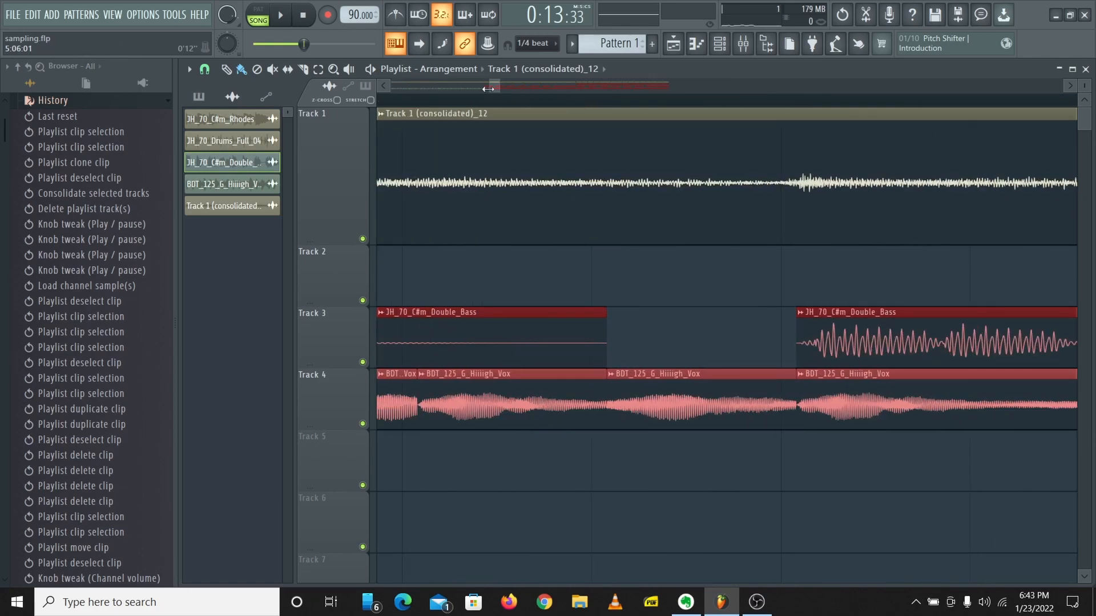
pyautogui.moveTo(491, 84); pyautogui.dragTo(391, 85)
# Step: Play the arrangement from the start and examine the clip transitions at bars 5 and 9
pyautogui.press('space')
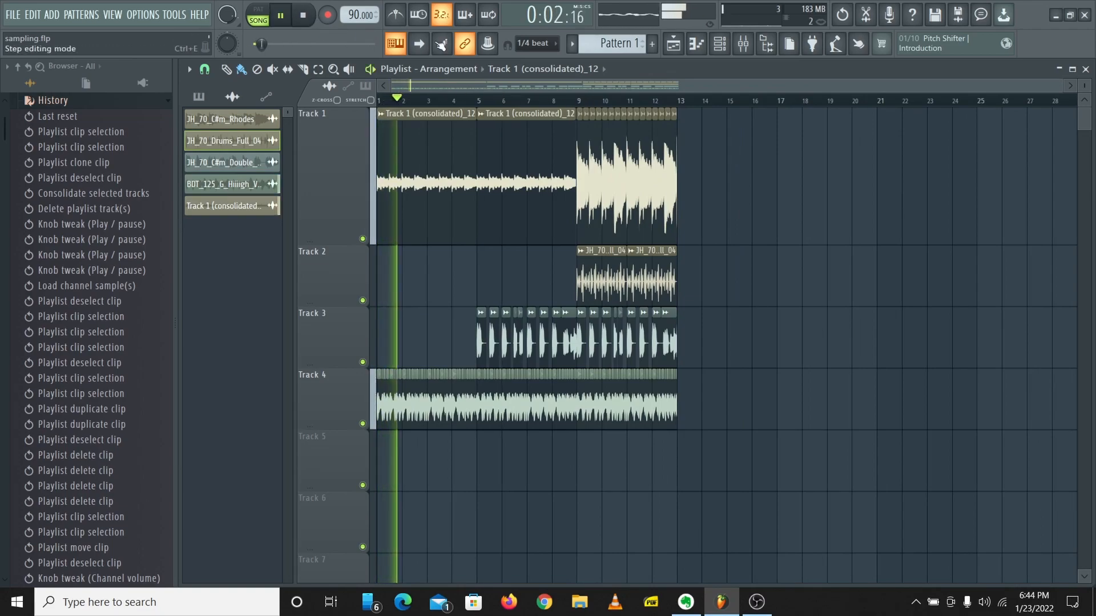
pyautogui.scroll(2, 459, 106)
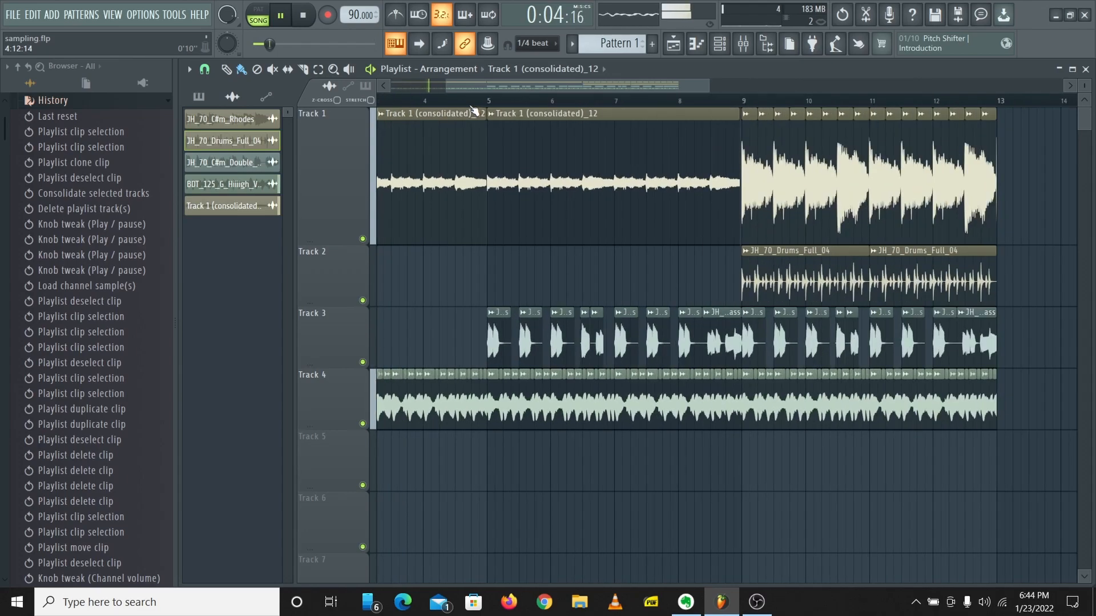
pyautogui.scroll(2, 471, 107)
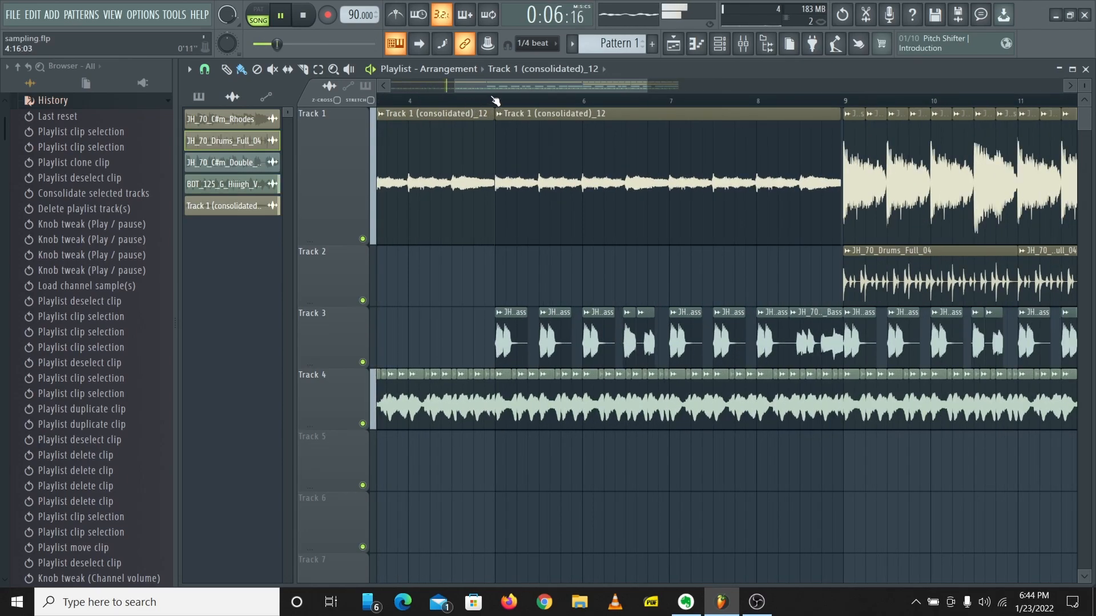
pyautogui.scroll(-2, 491, 103)
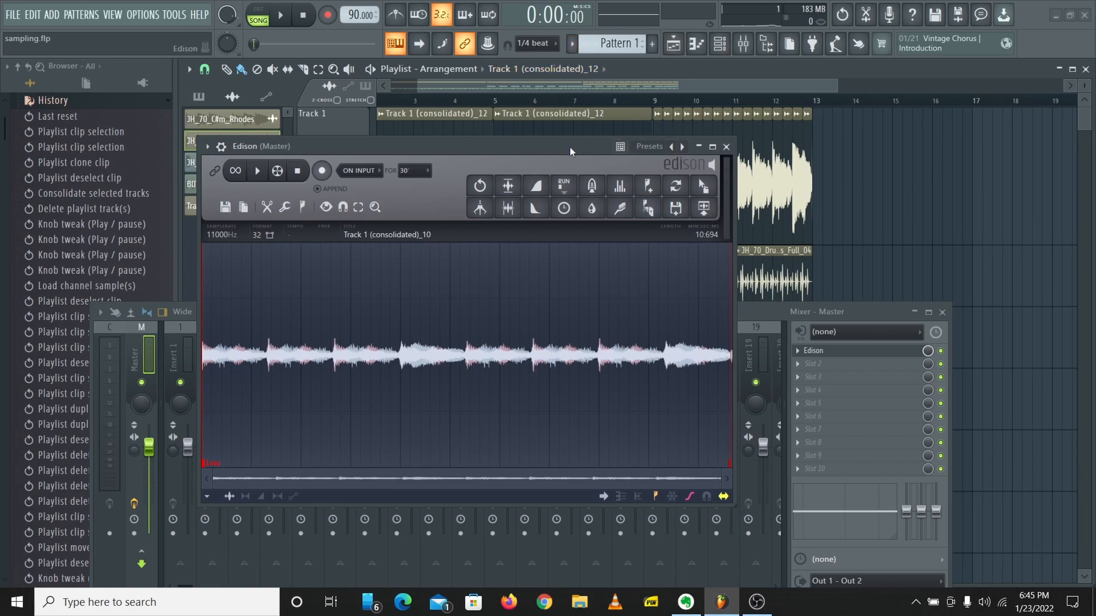
# Step: Move the Edison window clear of the Track 1 clips and play the arrangement from just after bar 8
pyautogui.moveTo(585, 139); pyautogui.dragTo(621, 217)
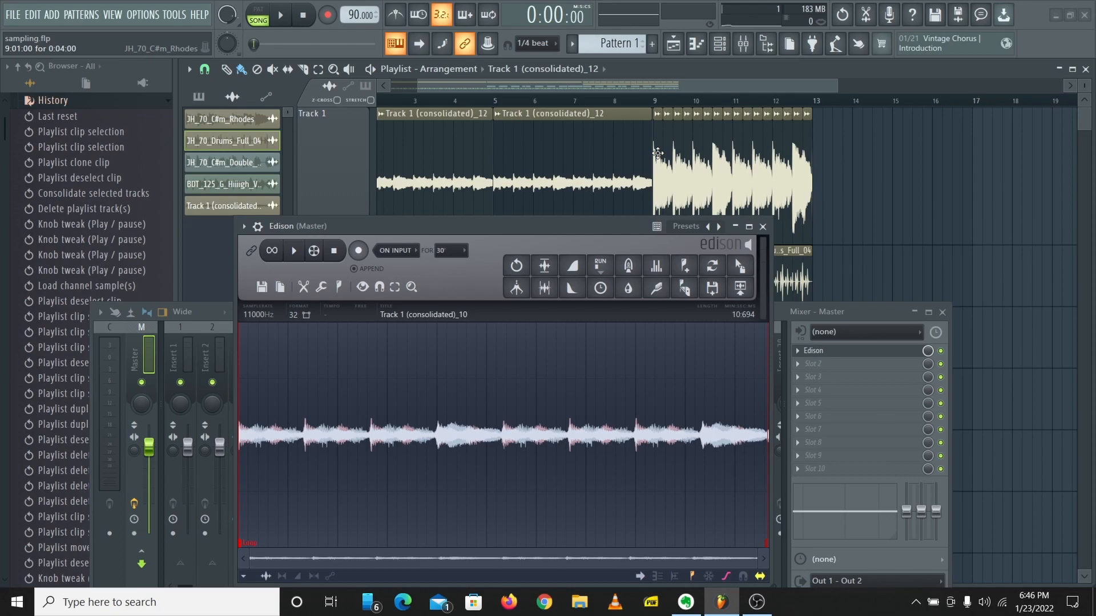
pyautogui.click(627, 100)
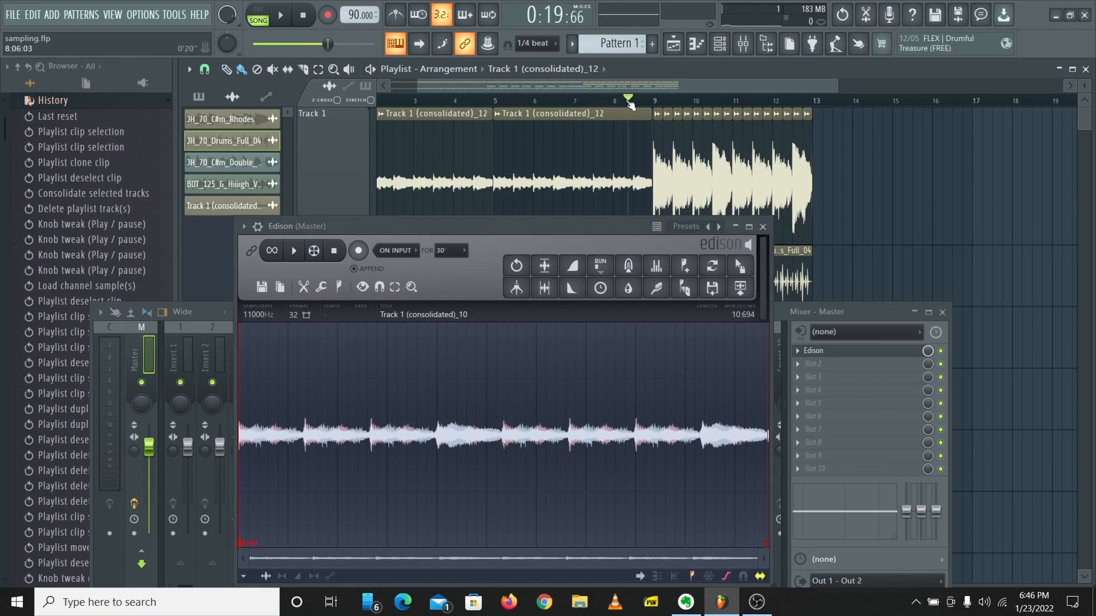
pyautogui.click(284, 17)
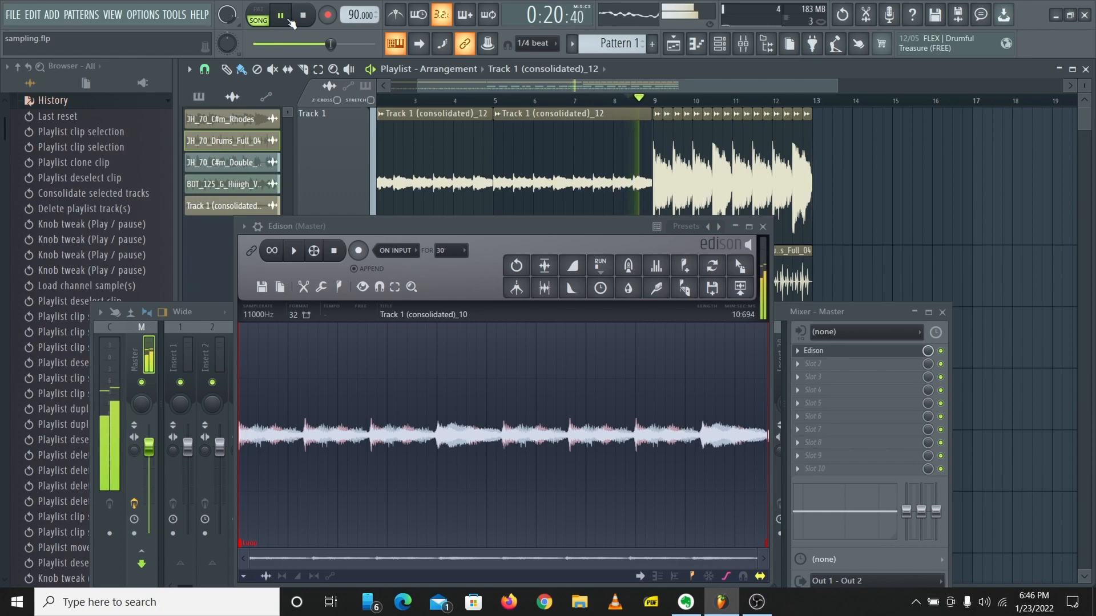